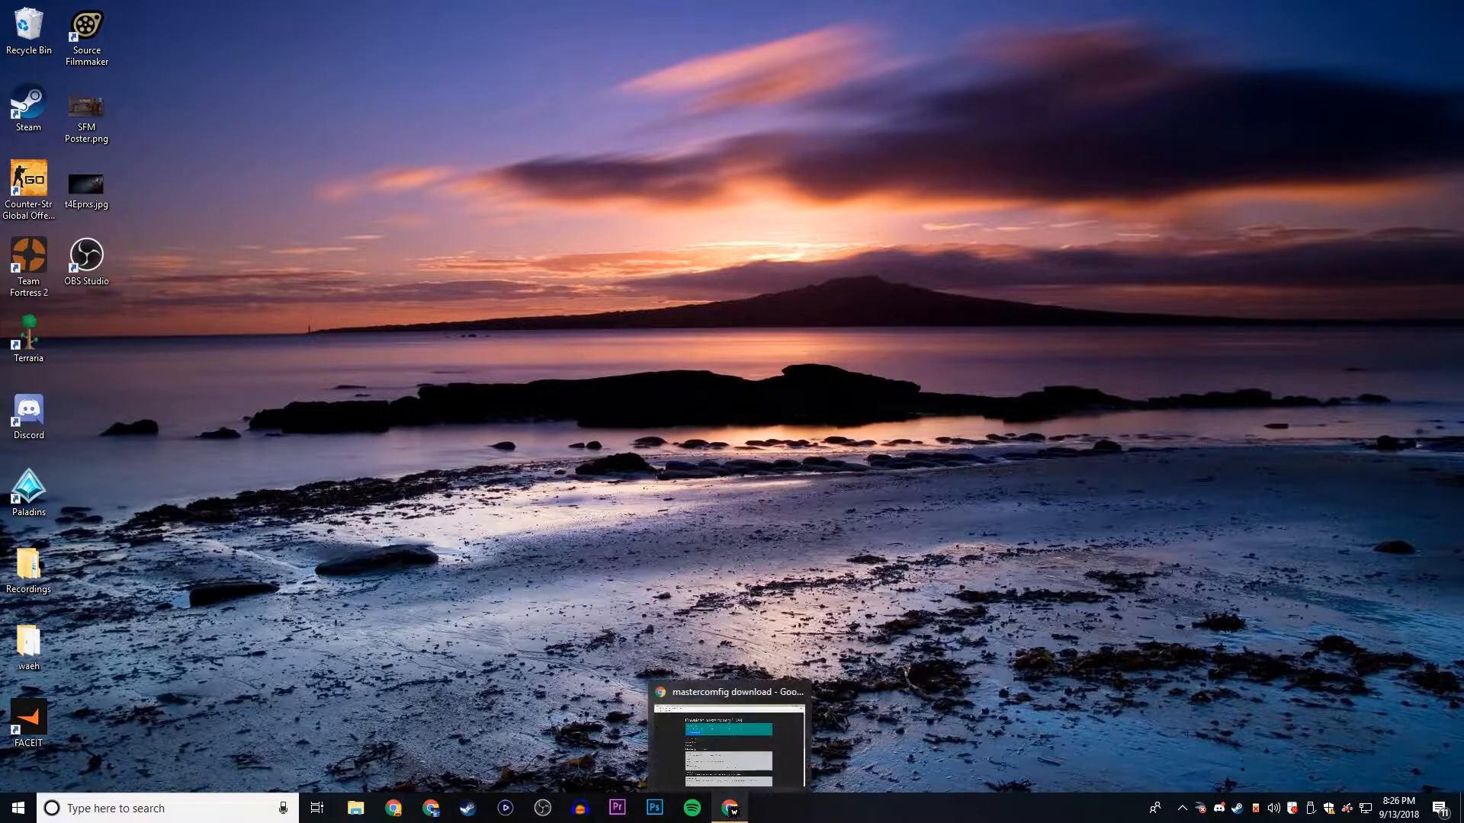
- On the mastercomfig download page, choose the Very Low preset with the No Extra Models, No Pyroland, No Soundscapes and No Tutorial addons, leaving No Footsteps off
{"action": "left_click", "coordinate": [736, 804]}
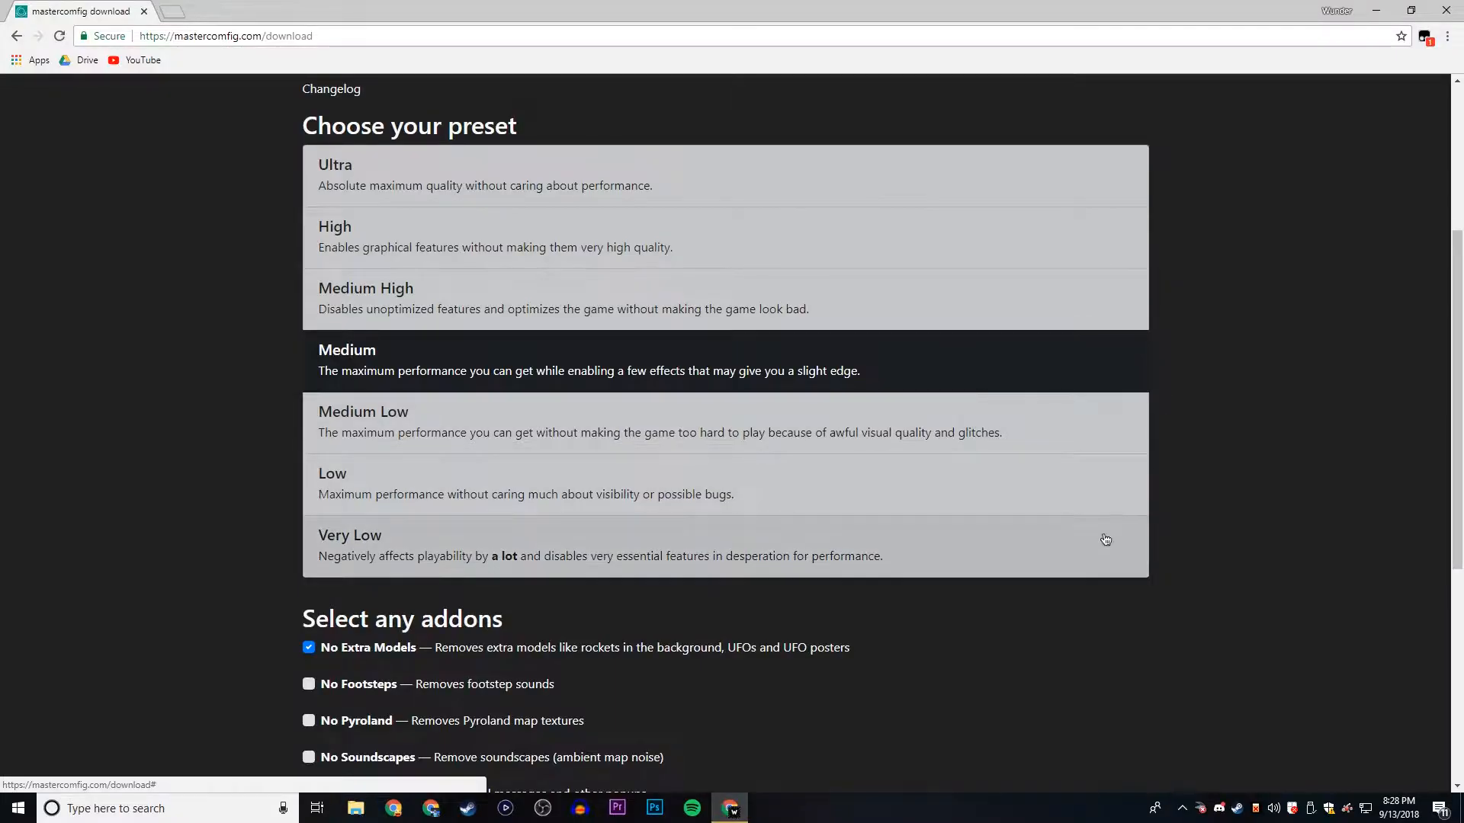
{"action": "left_click", "coordinate": [1292, 731]}
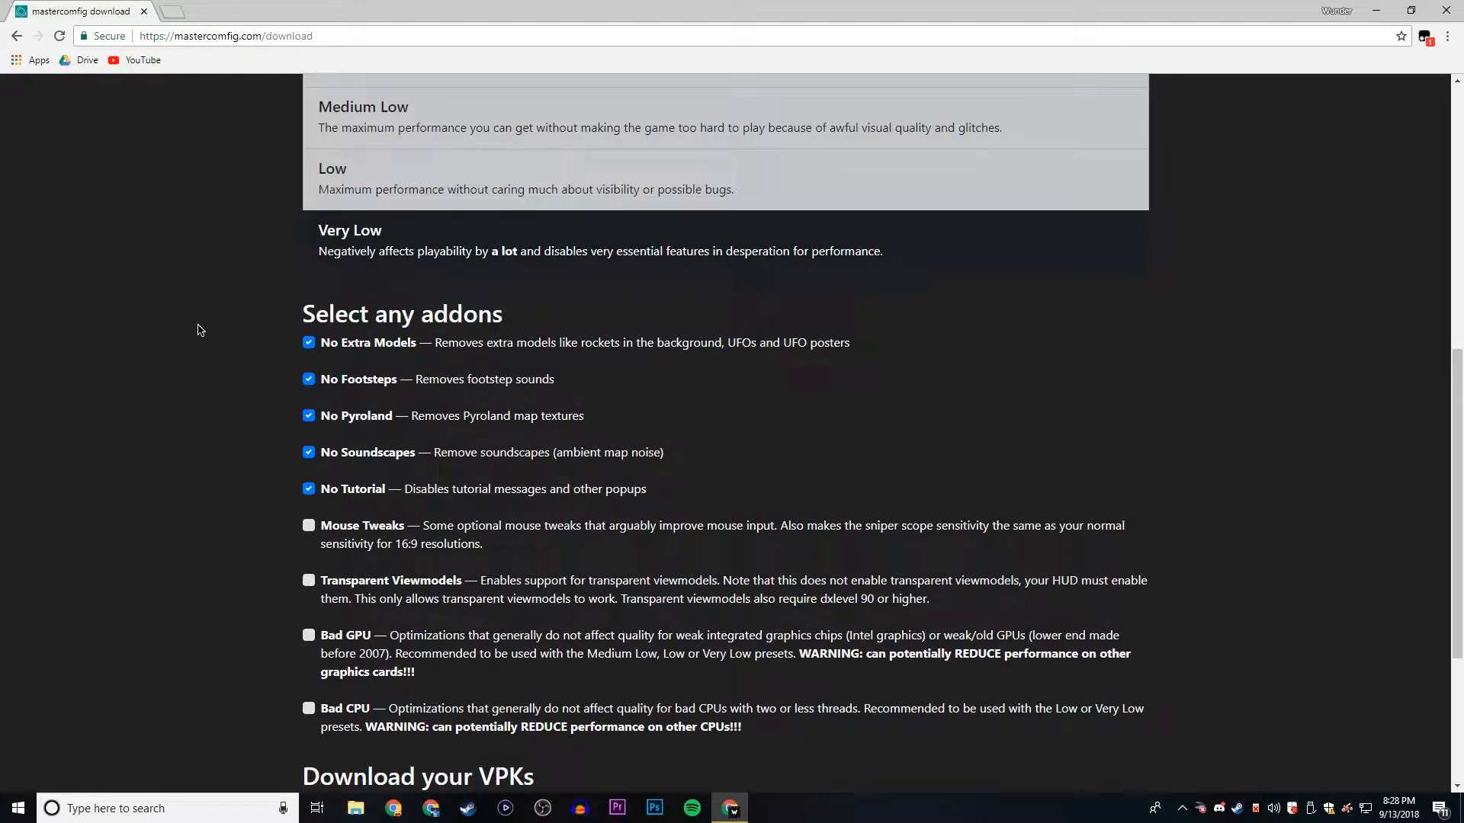
{"action": "left_click", "coordinate": [309, 381]}
- Download the VPK files for the chosen preset and addons from the mastercomfig page
{"action": "scroll", "coordinate": [269, 400], "scroll_direction": "down", "scroll_amount": 1}
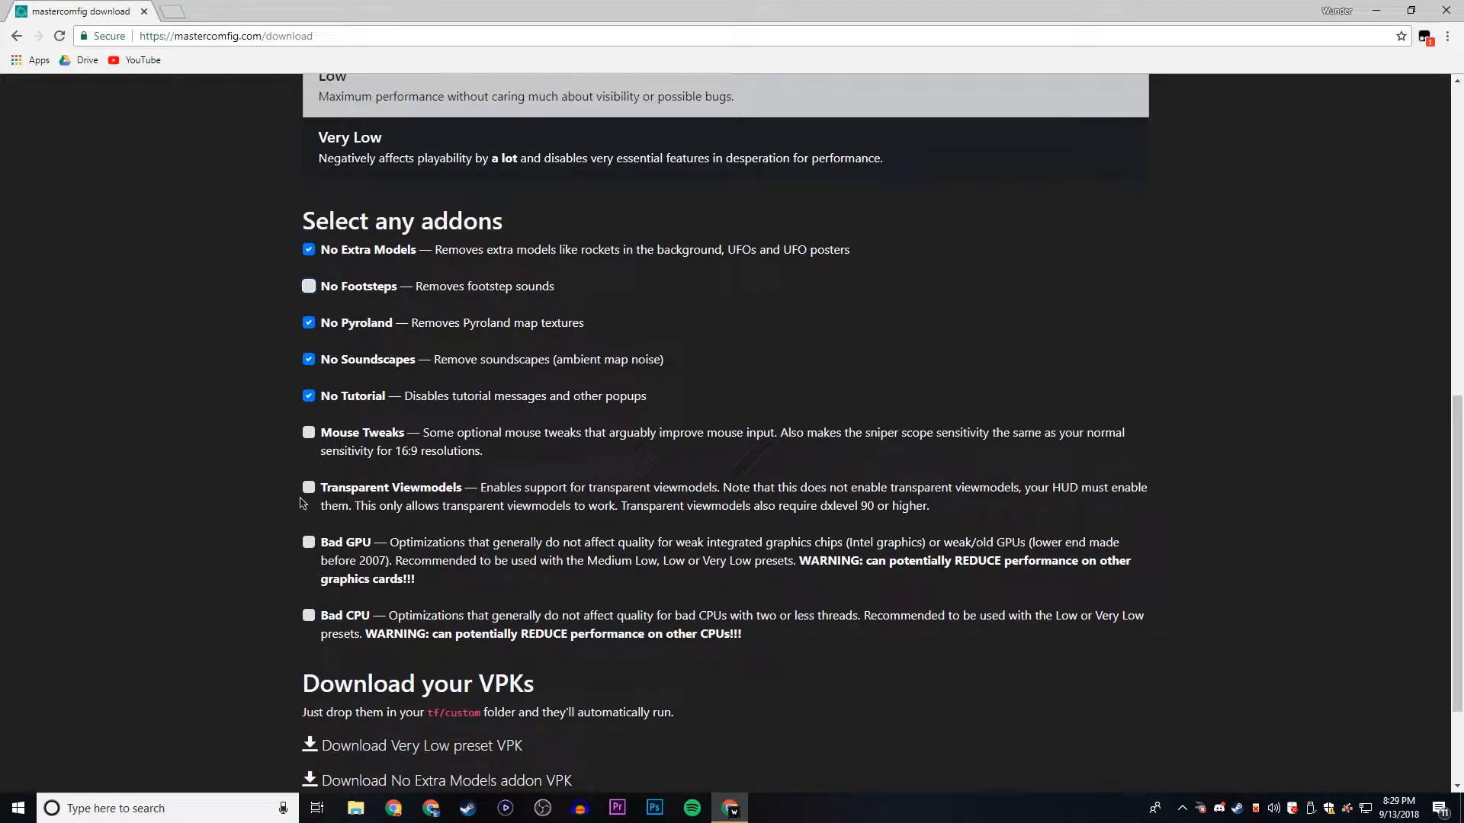
{"action": "scroll", "coordinate": [425, 137], "scroll_direction": "down", "scroll_amount": 2}
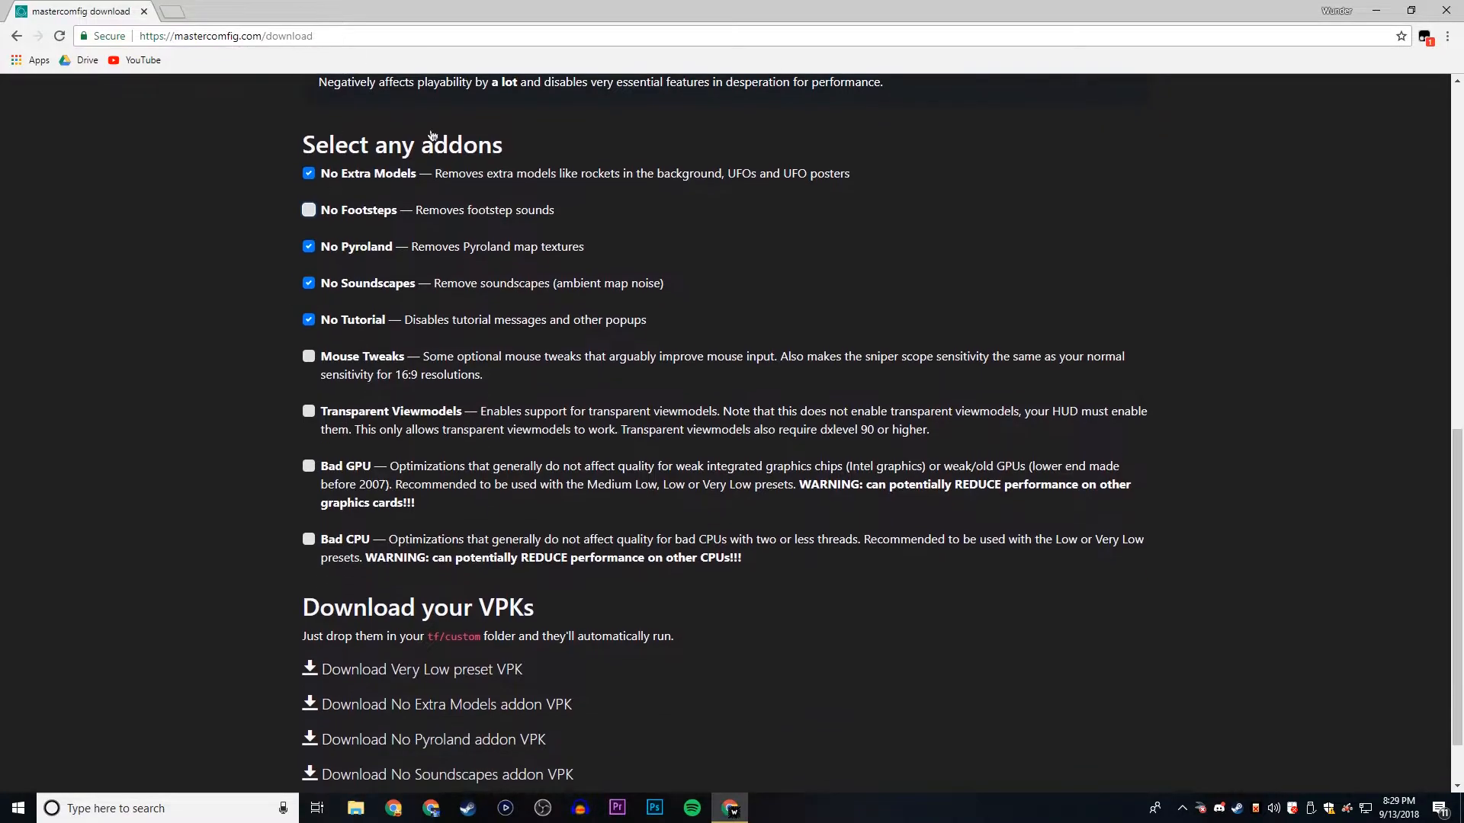
{"action": "scroll", "coordinate": [453, 486], "scroll_direction": "up", "scroll_amount": 5}
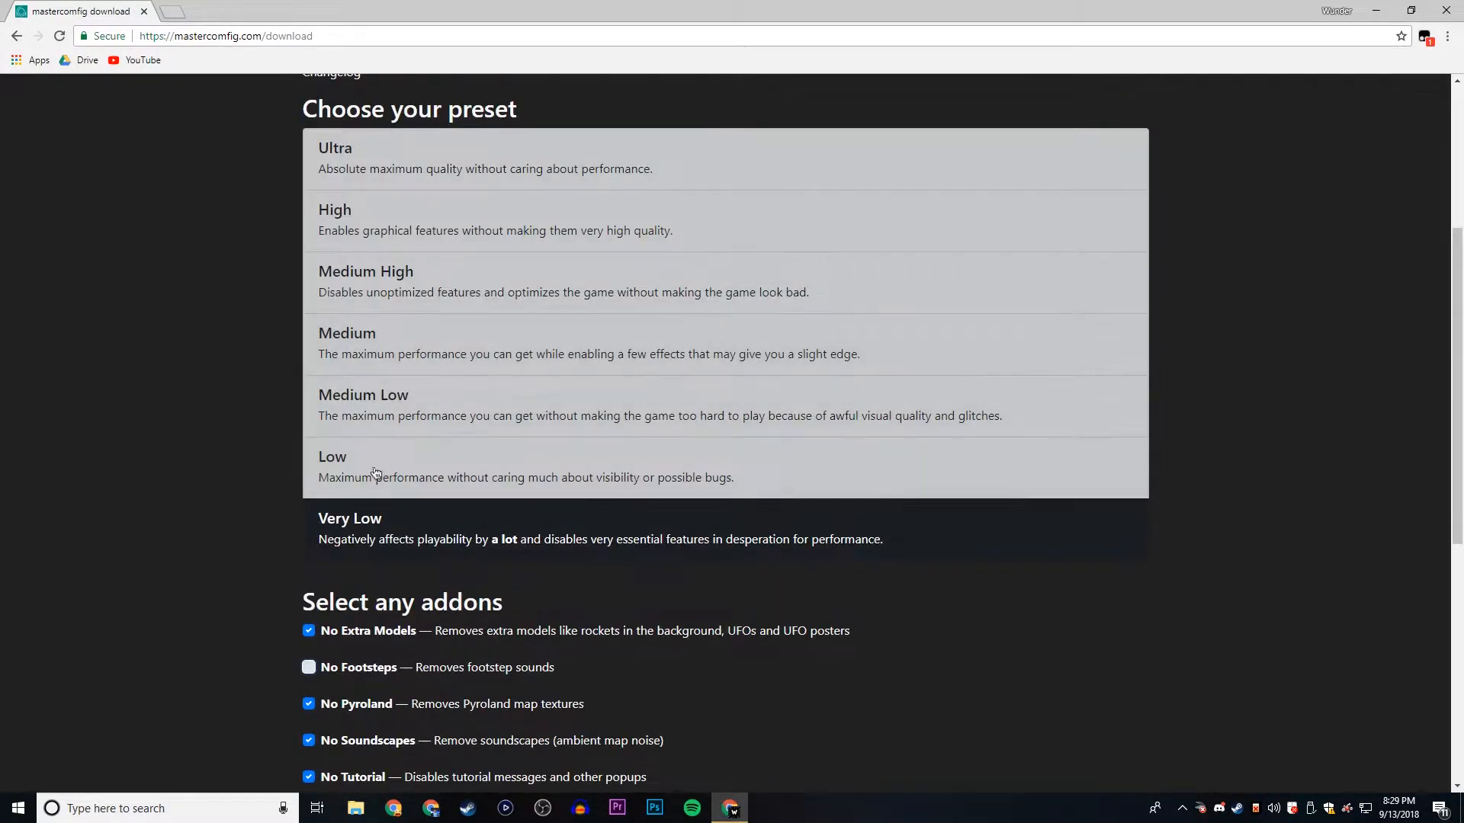
{"action": "scroll", "coordinate": [421, 380], "scroll_direction": "down", "scroll_amount": 7}
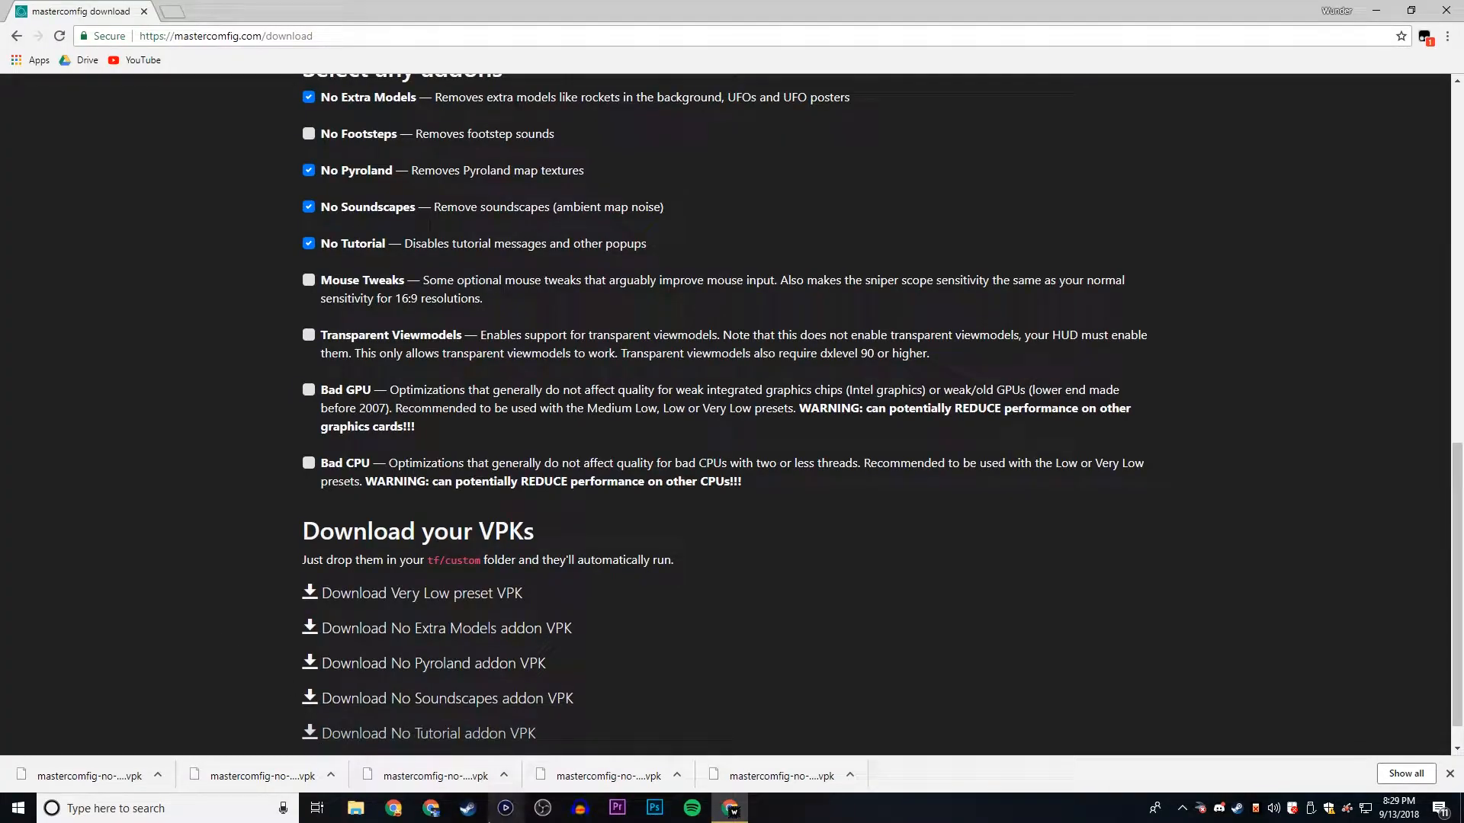
- Switch to Steam and browse the local files of Team Fortress 2 from its library properties
{"action": "left_click", "coordinate": [480, 817]}
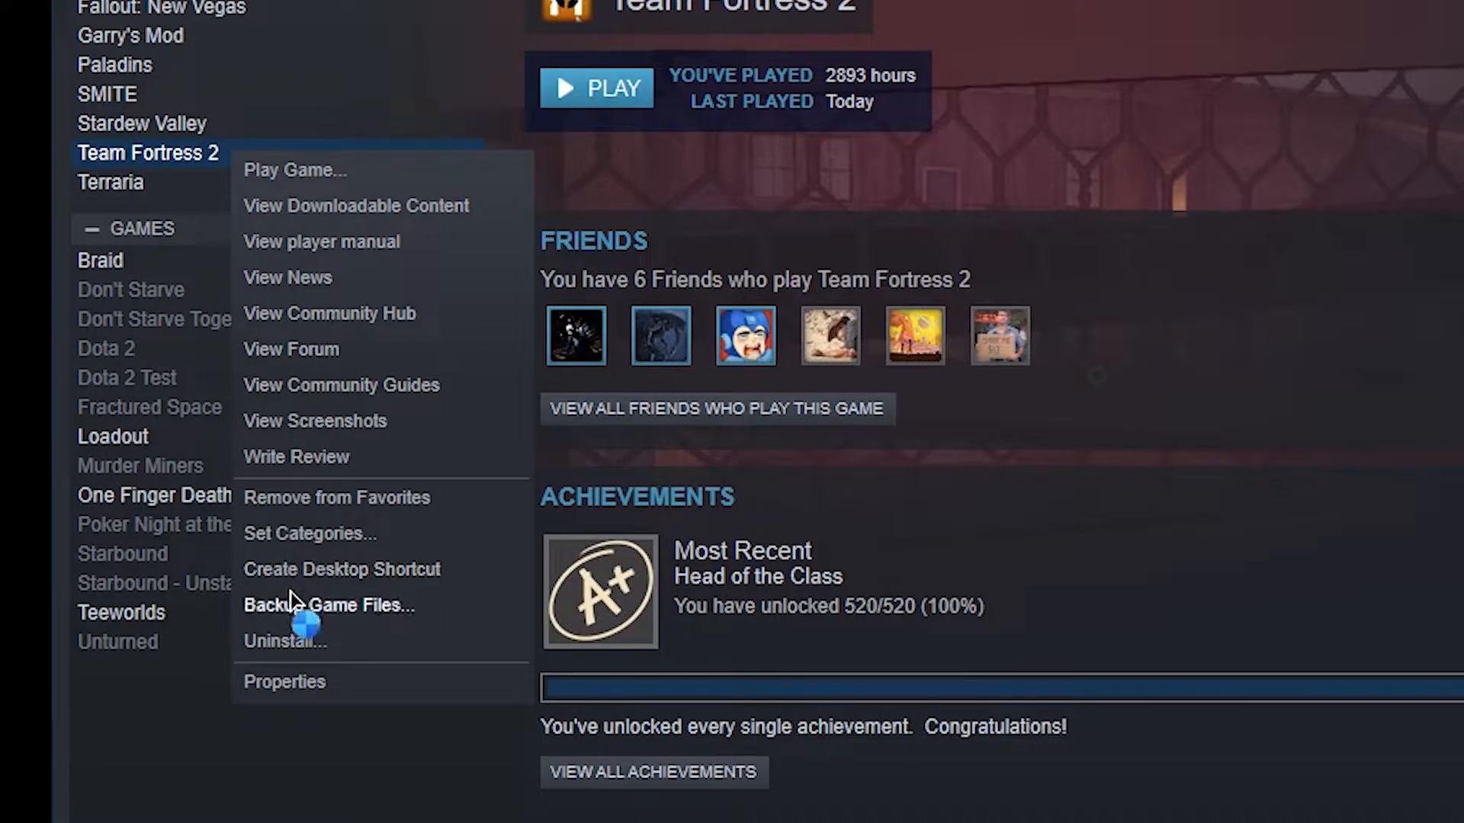
{"action": "left_click", "coordinate": [285, 682]}
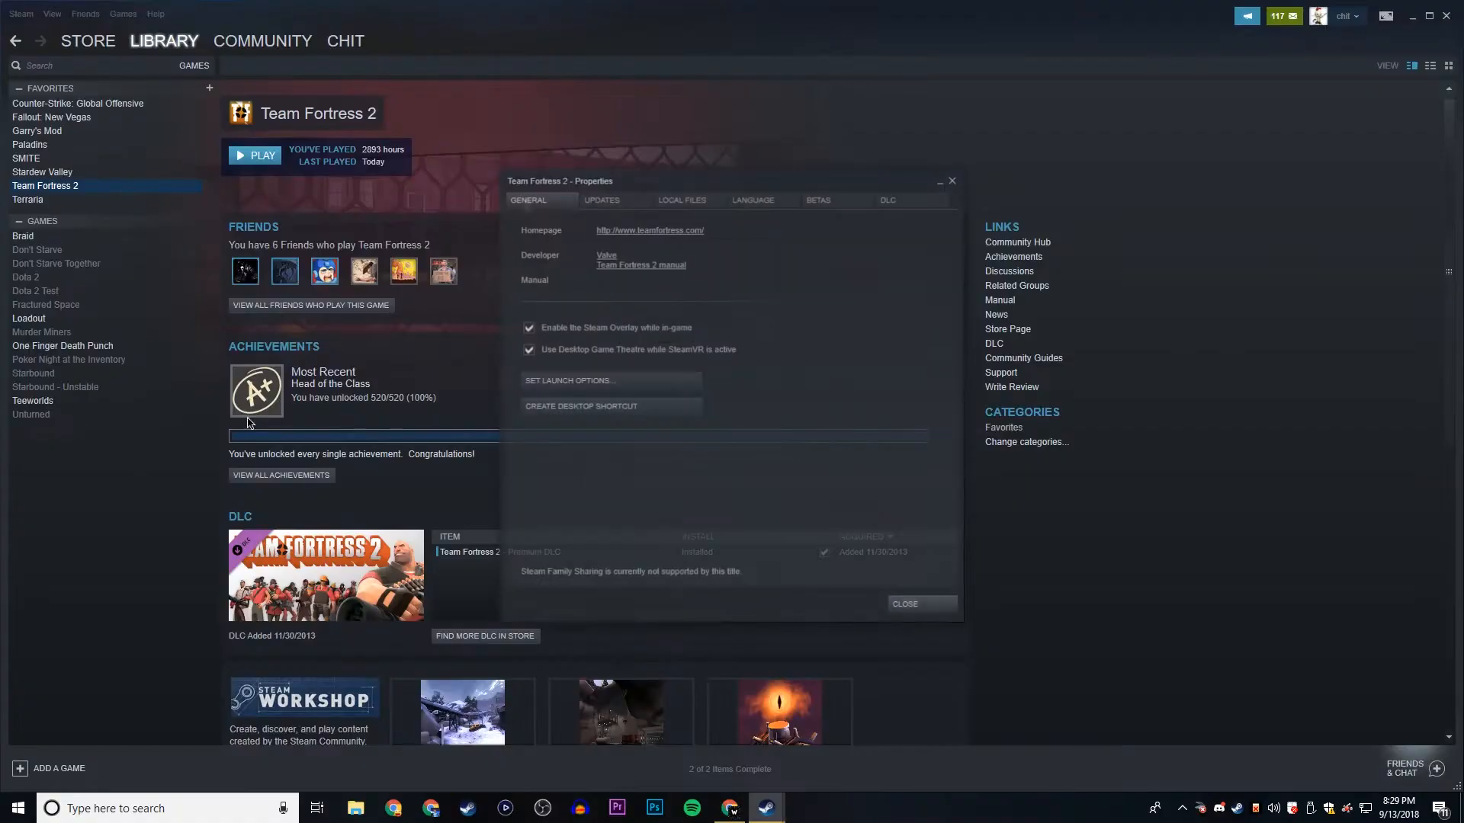
{"action": "left_click", "coordinate": [628, 71]}
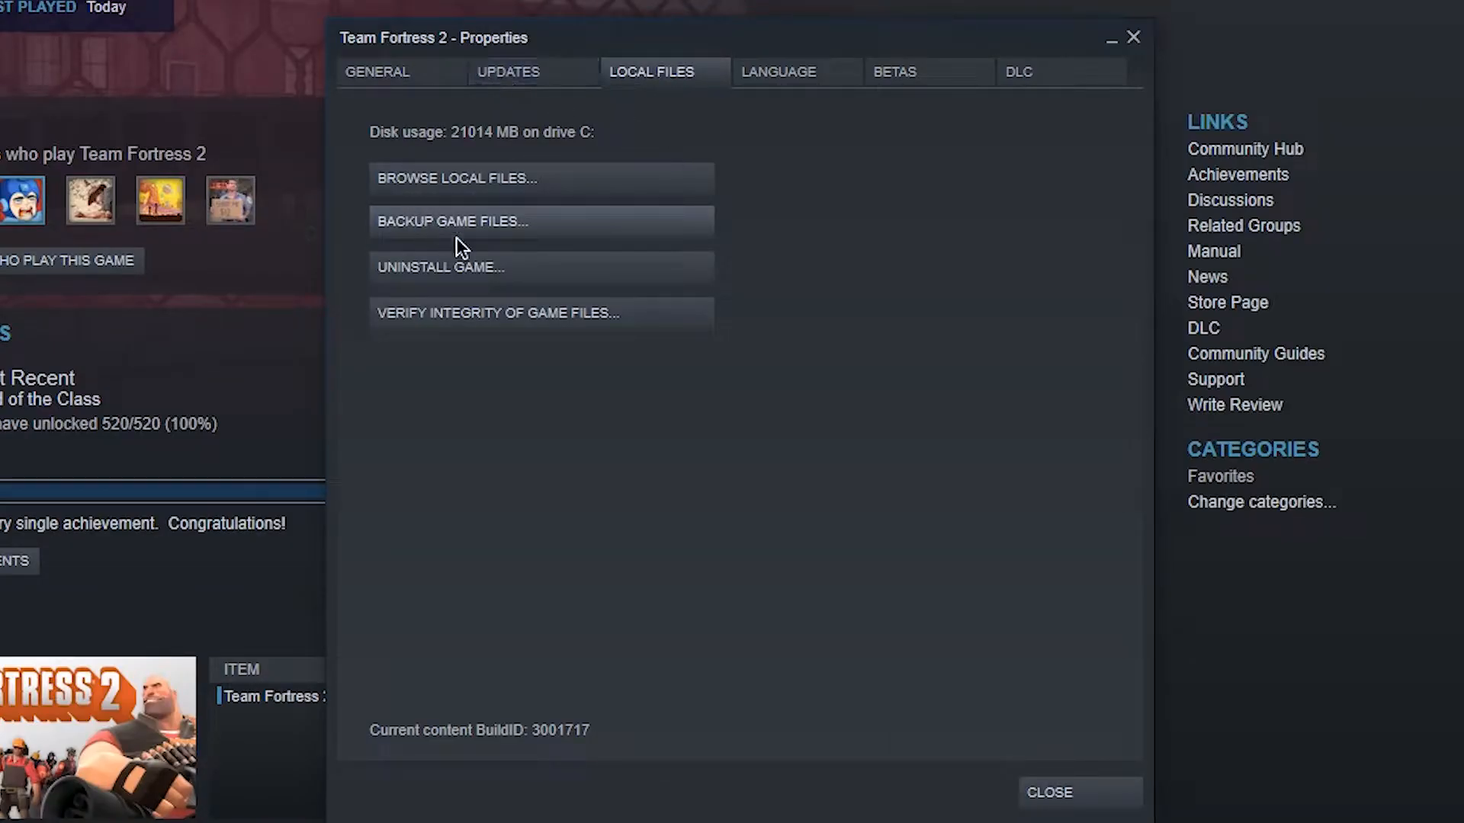
{"action": "left_click", "coordinate": [497, 177]}
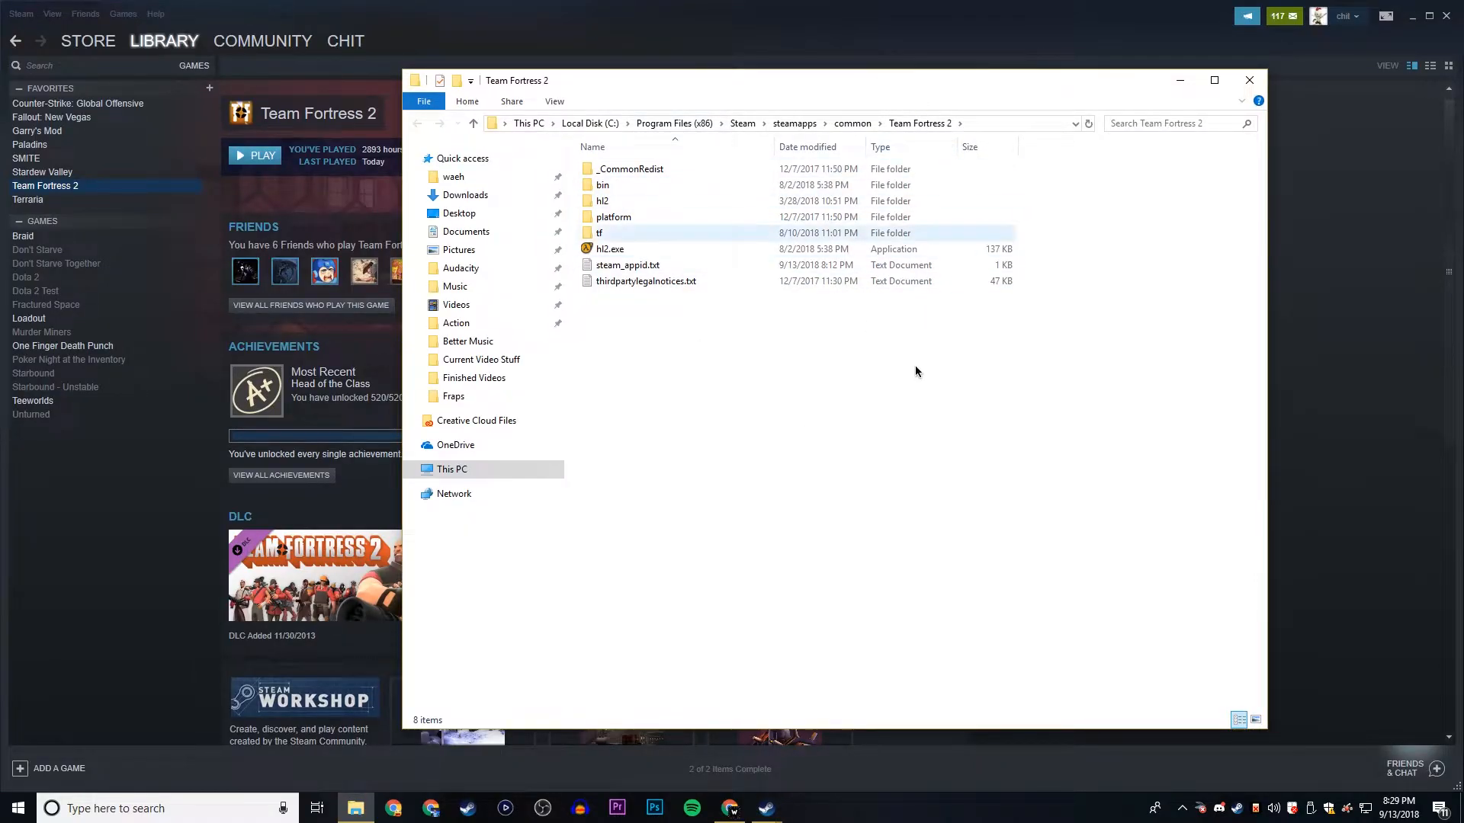
- Check the full path of the Team Fortress 2 folder and go into its tf\custom subfolder
{"action": "left_click", "coordinate": [990, 124]}
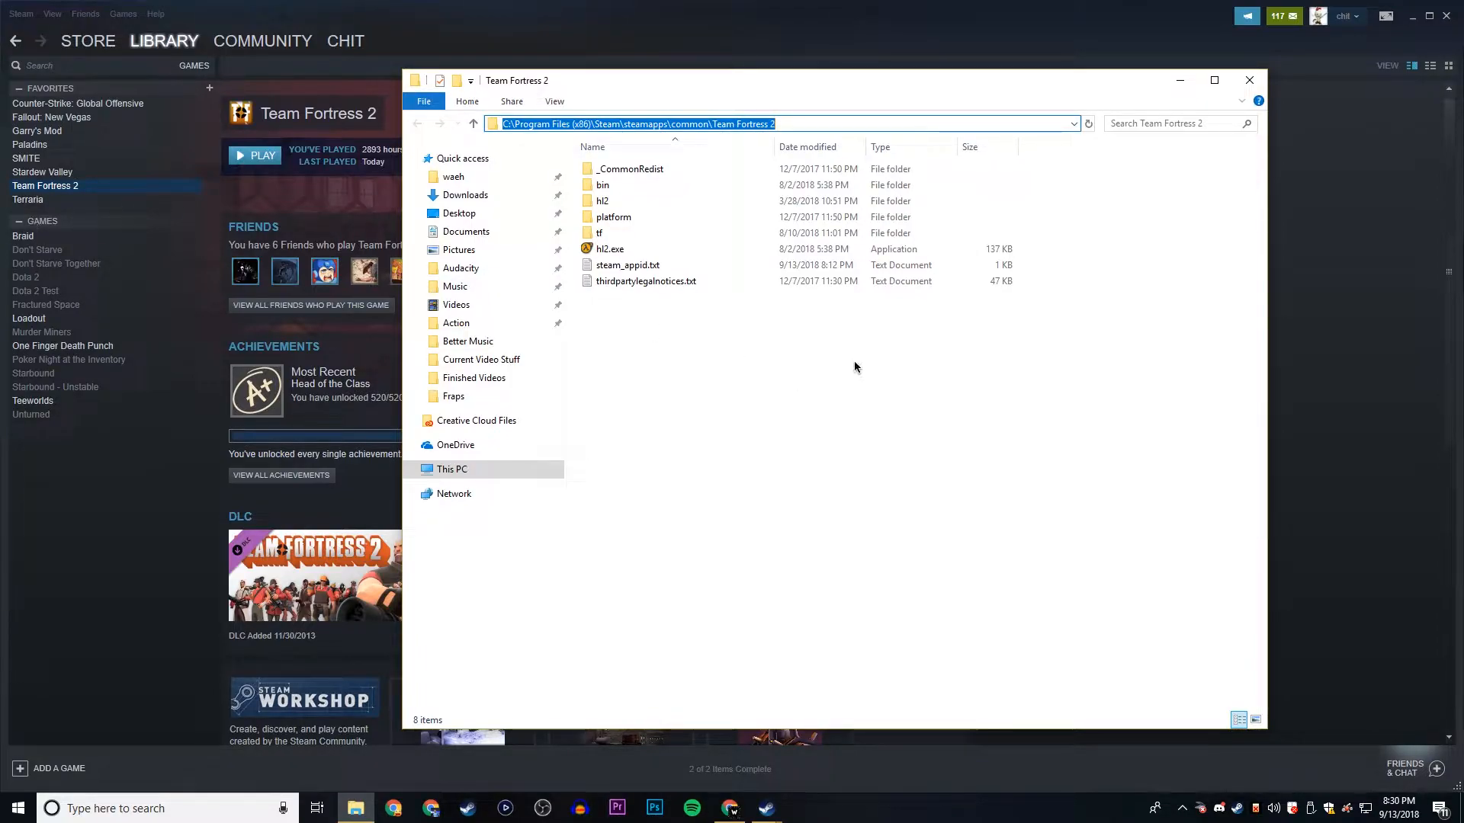
{"action": "left_click", "coordinate": [791, 349]}
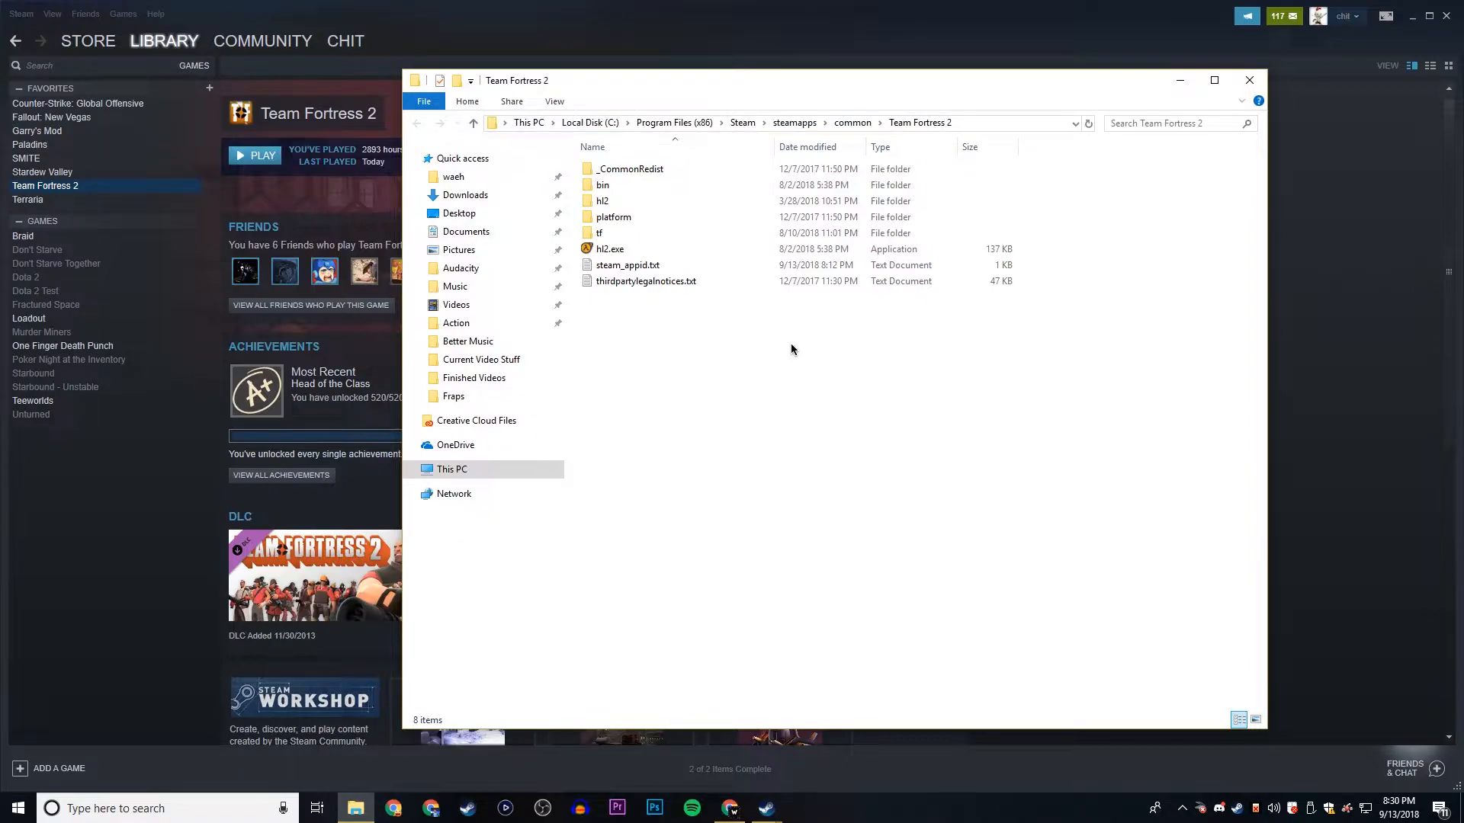
{"action": "double_click", "coordinate": [678, 239]}
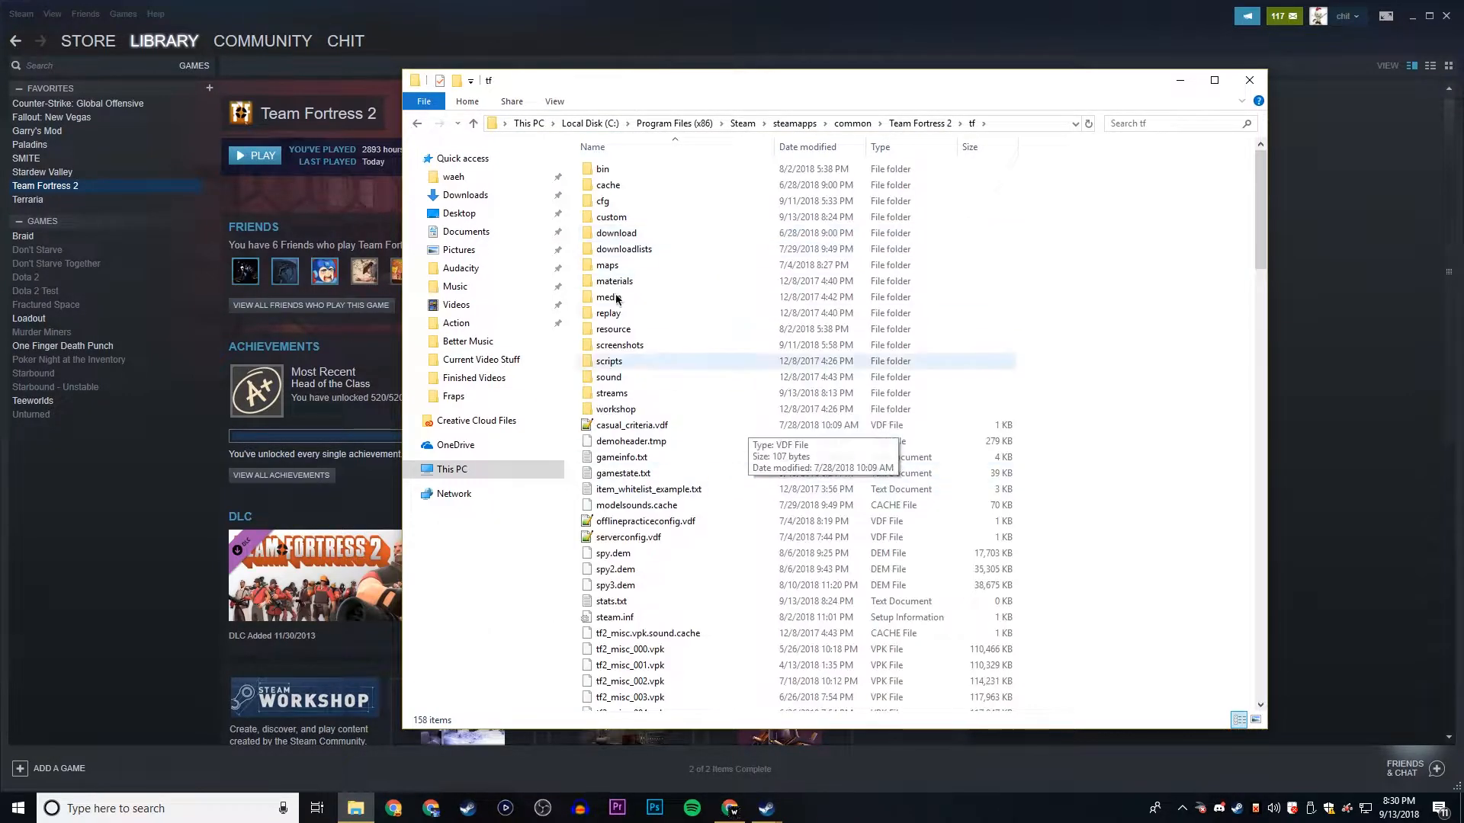
{"action": "double_click", "coordinate": [611, 217]}
- Compare the VPK files downloaded in the browser with the contents of the custom folder, and close both windows
{"action": "left_click", "coordinate": [730, 808]}
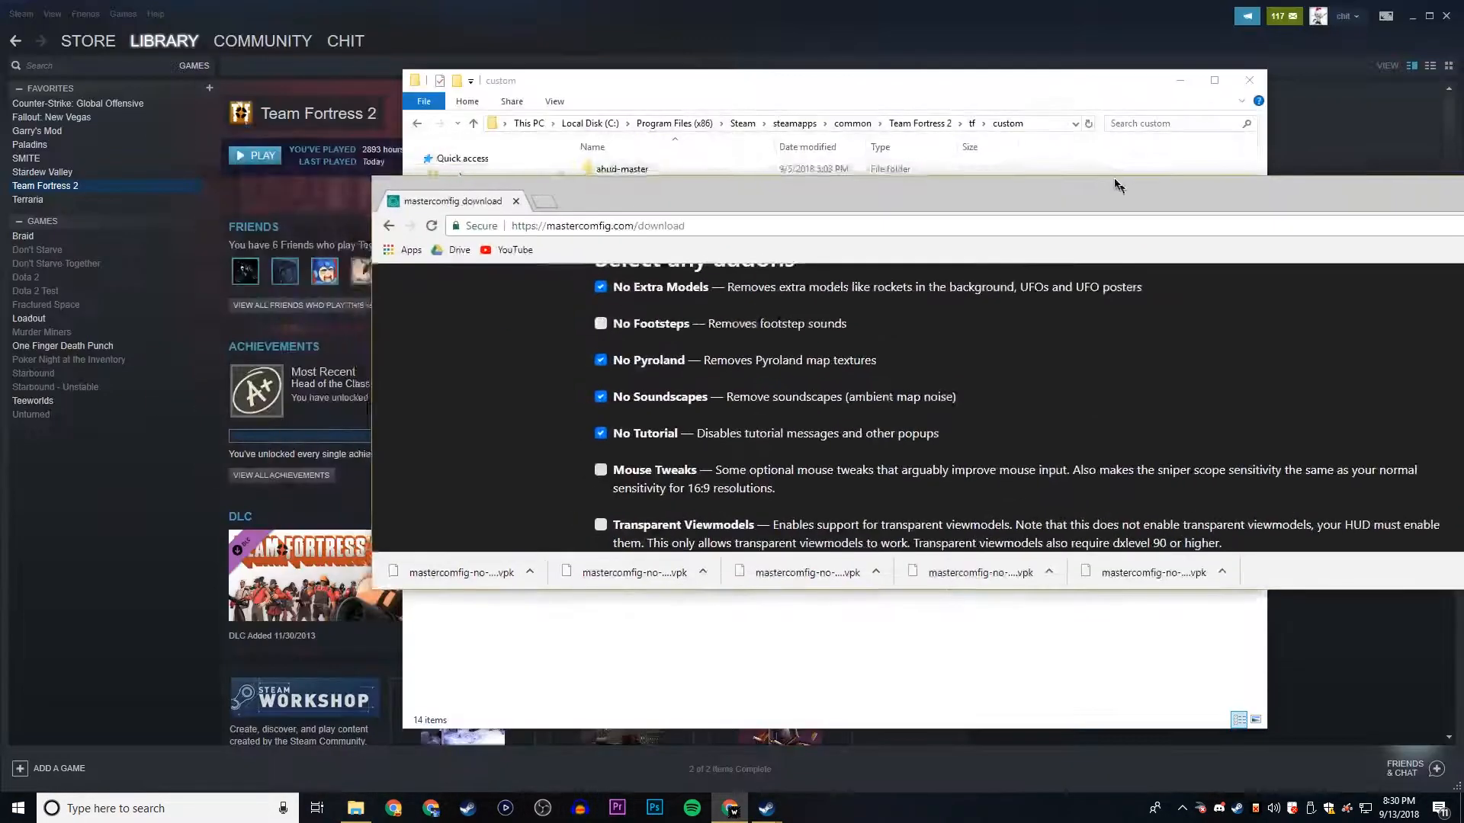
{"action": "left_click_drag", "start_coordinate": [918, 9], "coordinate": [900, 330]}
{"action": "left_click_drag", "start_coordinate": [667, 340], "coordinate": [744, 473]}
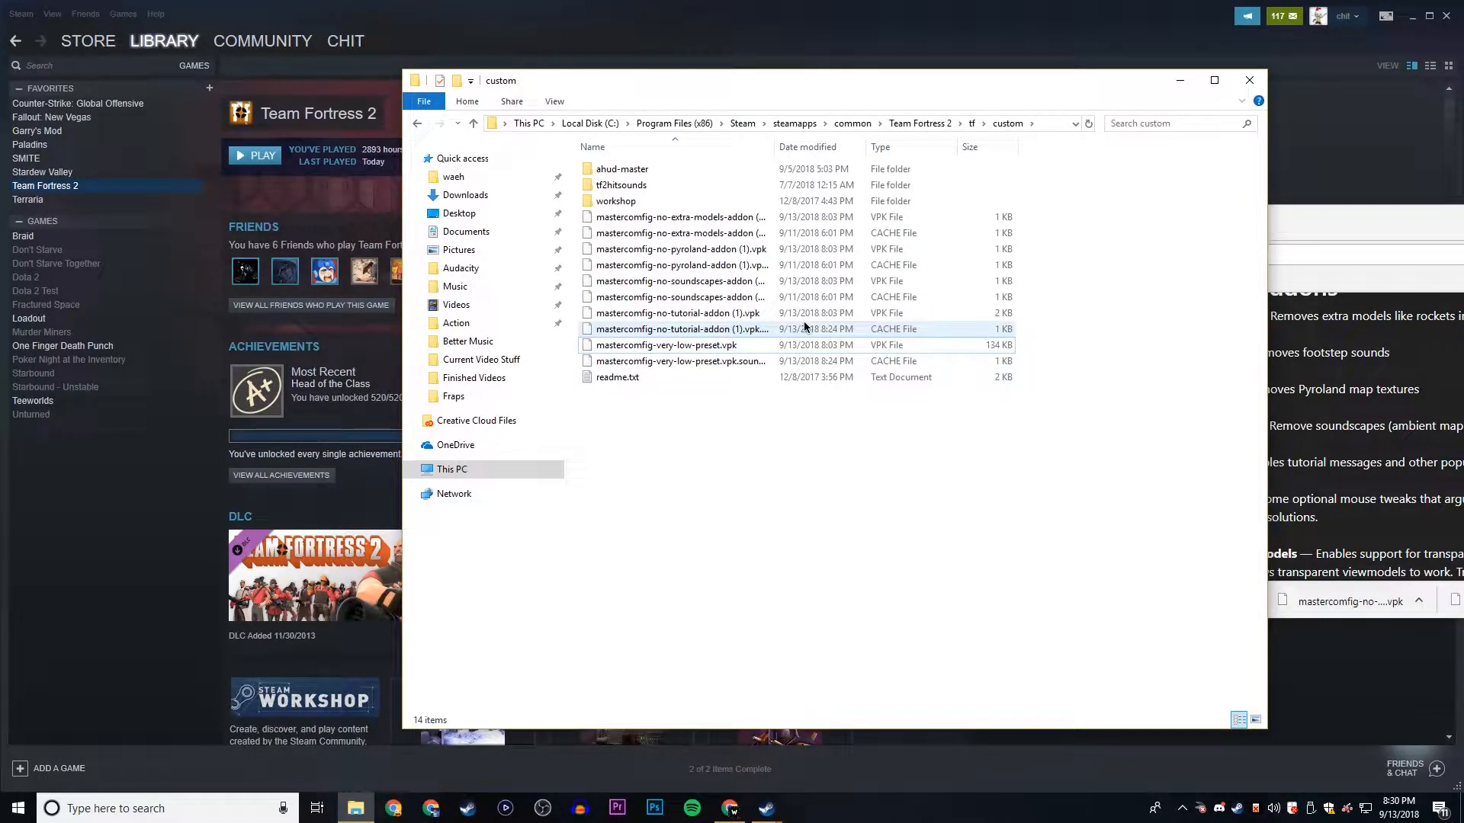
{"action": "left_click_drag", "start_coordinate": [1340, 384], "coordinate": [1359, 424]}
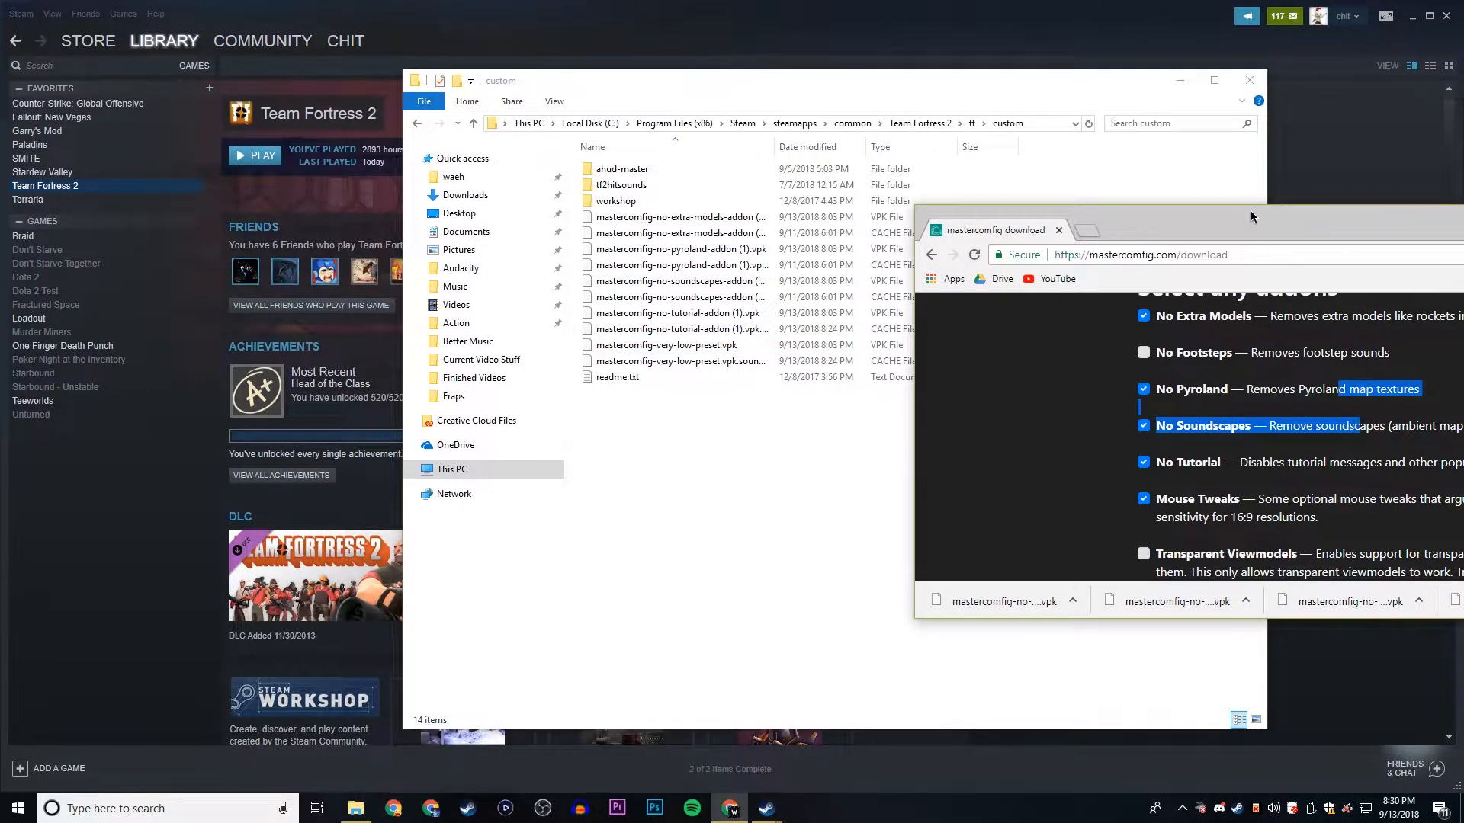
{"action": "left_click_drag", "start_coordinate": [1250, 216], "coordinate": [508, 221]}
{"action": "left_click_drag", "start_coordinate": [1180, 231], "coordinate": [994, 246]}
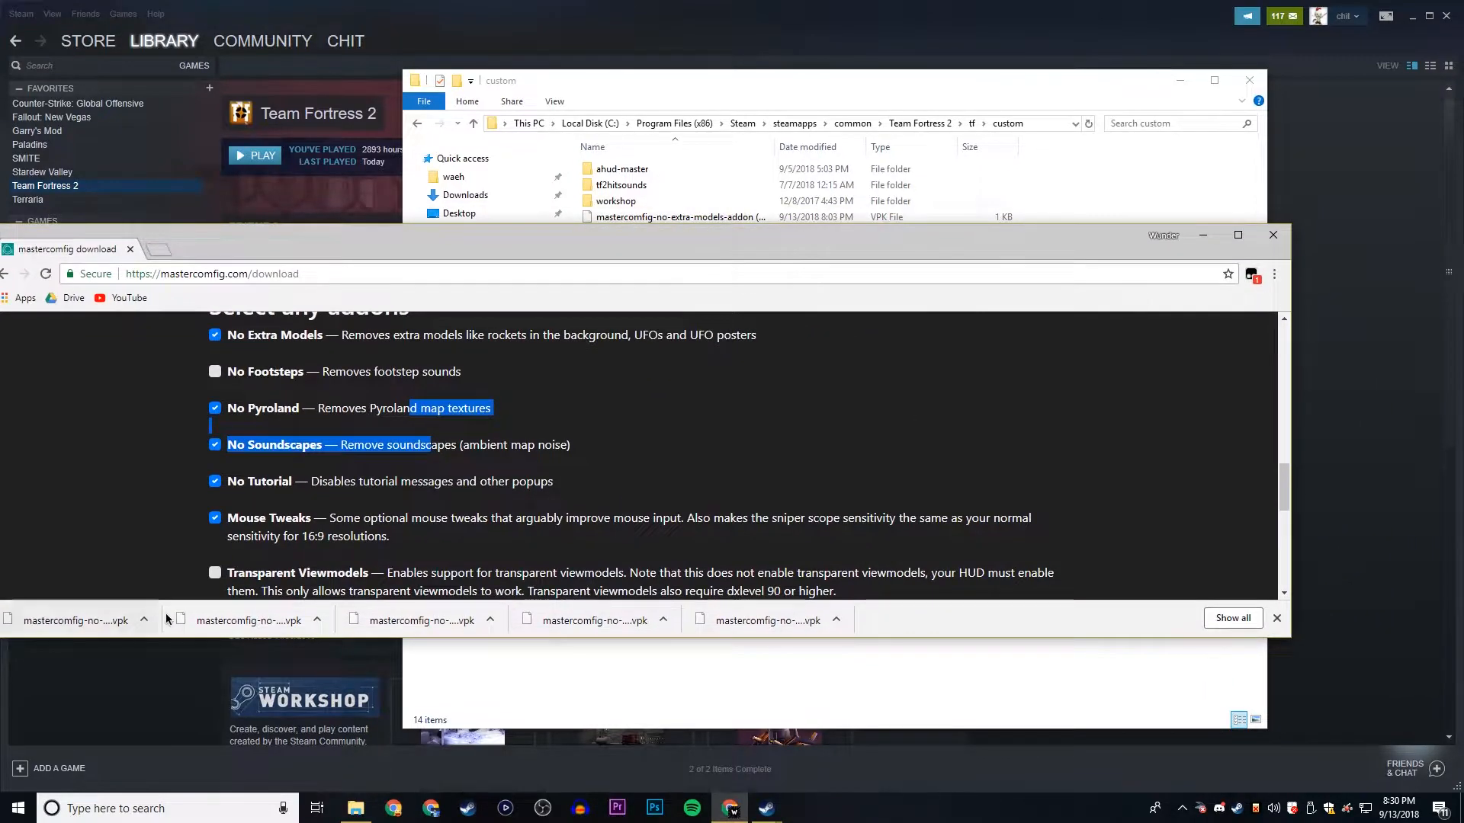
{"action": "left_click", "coordinate": [1276, 241]}
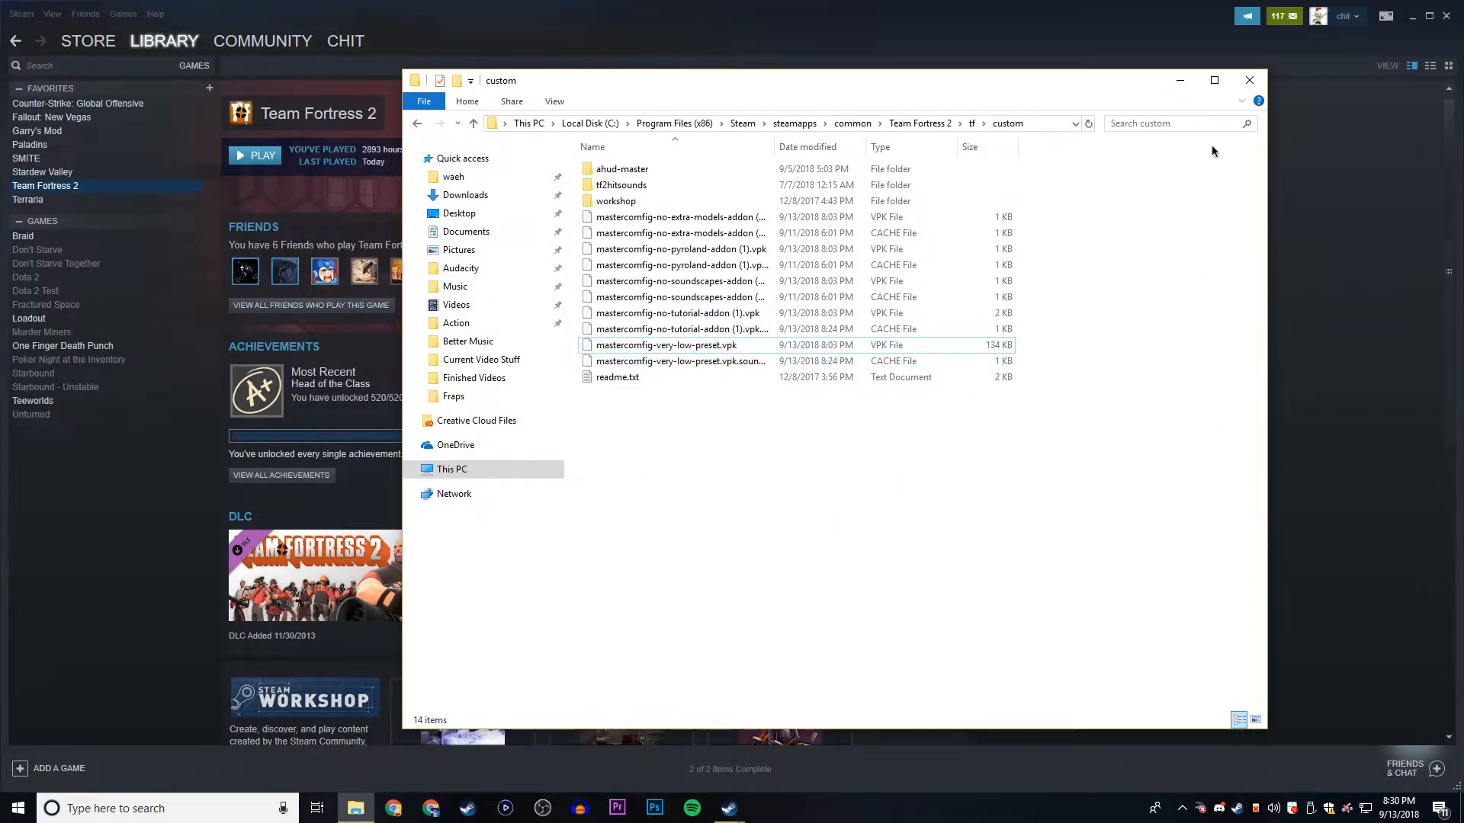
{"action": "left_click", "coordinate": [1248, 90]}
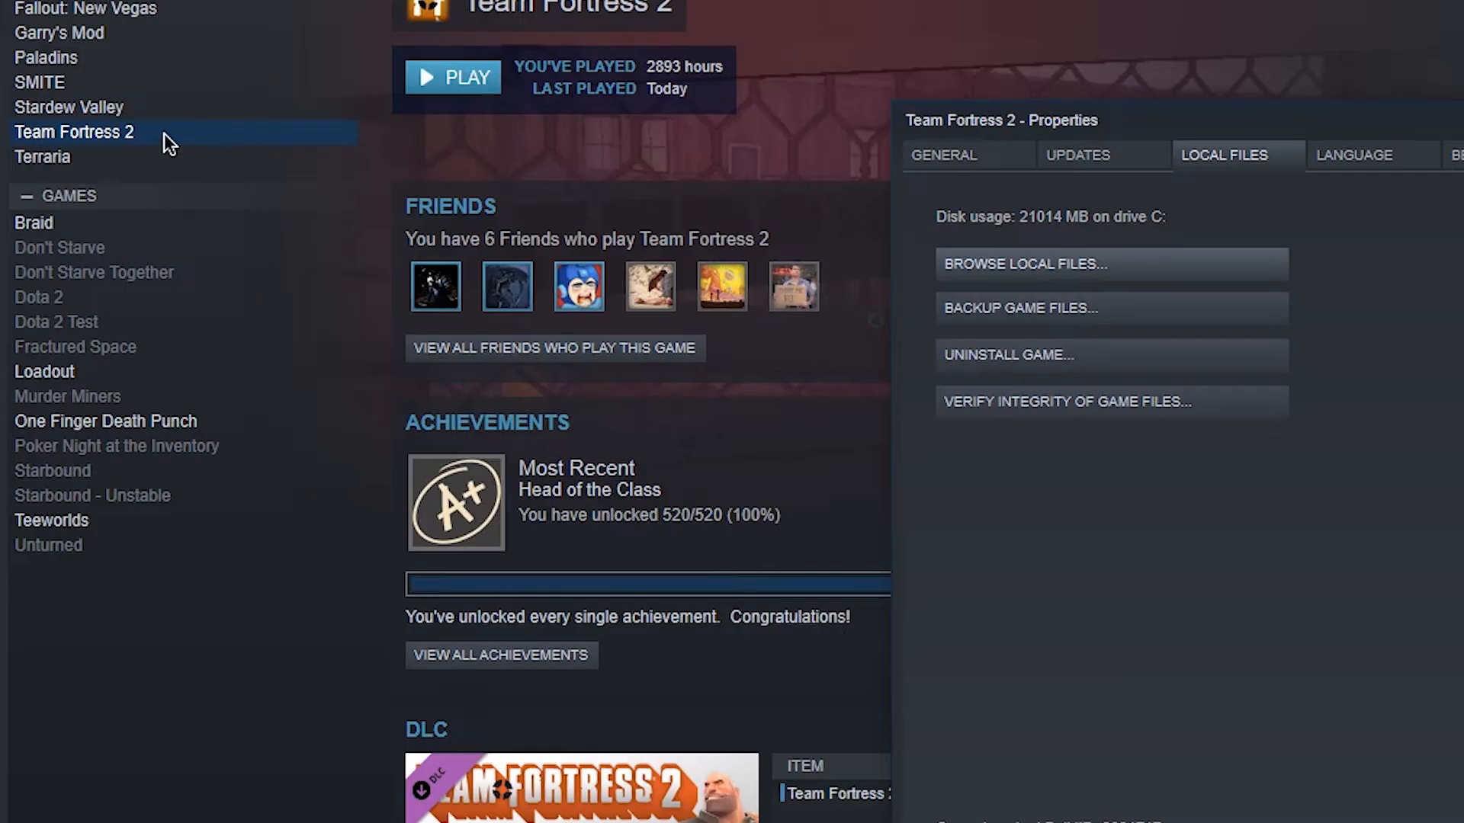
- Open the launch options of Team Fortress 2 from its general properties in Steam
{"action": "right_click", "coordinate": [94, 187]}
{"action": "left_click", "coordinate": [225, 583]}
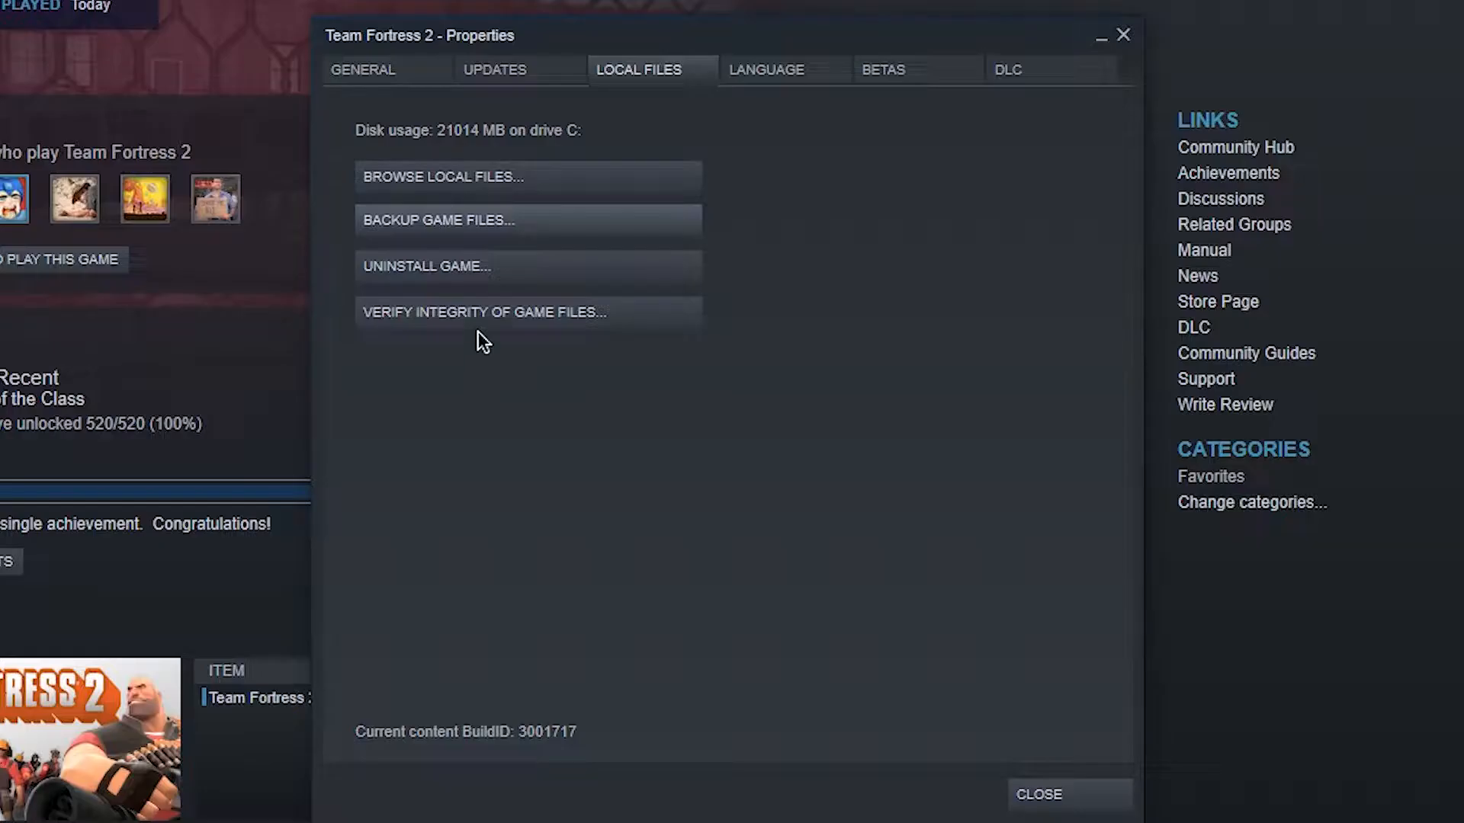
{"action": "left_click", "coordinate": [410, 80]}
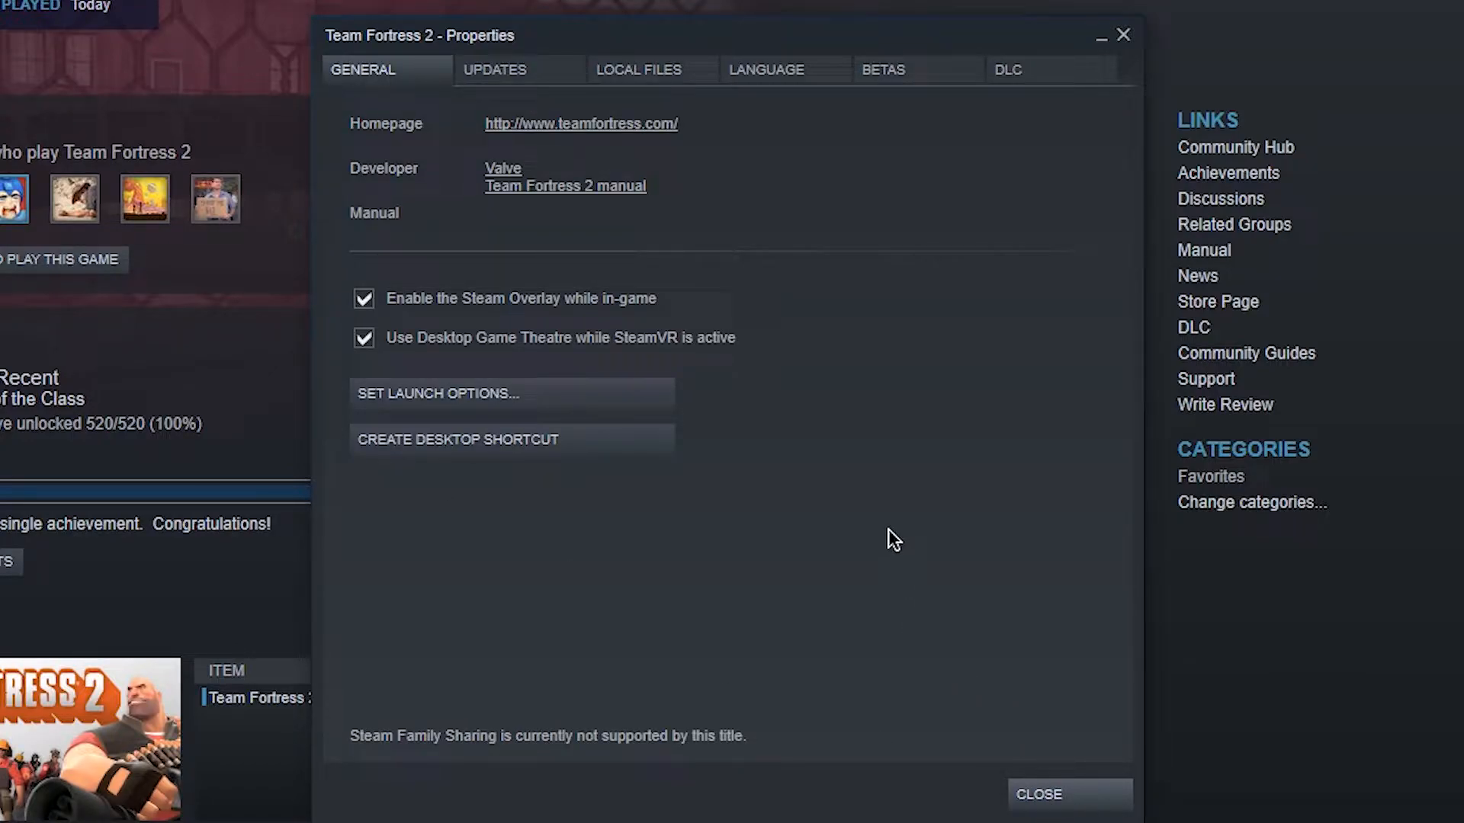
{"action": "left_click", "coordinate": [644, 403]}
- Examine the Team Fortress 2 launch options, including the -w and -h resolution values, -full, -high, -novid and -nojoy
{"action": "left_click_drag", "start_coordinate": [760, 443], "coordinate": [500, 442]}
{"action": "left_click", "coordinate": [760, 443]}
{"action": "left_click_drag", "start_coordinate": [759, 444], "coordinate": [520, 440]}
{"action": "left_click_drag", "start_coordinate": [614, 405], "coordinate": [757, 408]}
{"action": "left_click_drag", "start_coordinate": [602, 414], "coordinate": [753, 414]}
{"action": "left_click", "coordinate": [756, 414]}
{"action": "mouse_move", "coordinate": [743, 409]}
{"action": "left_mouse_down"}
{"action": "mouse_move", "coordinate": [711, 406]}
{"action": "mouse_move", "coordinate": [725, 420]}
{"action": "left_mouse_up"}
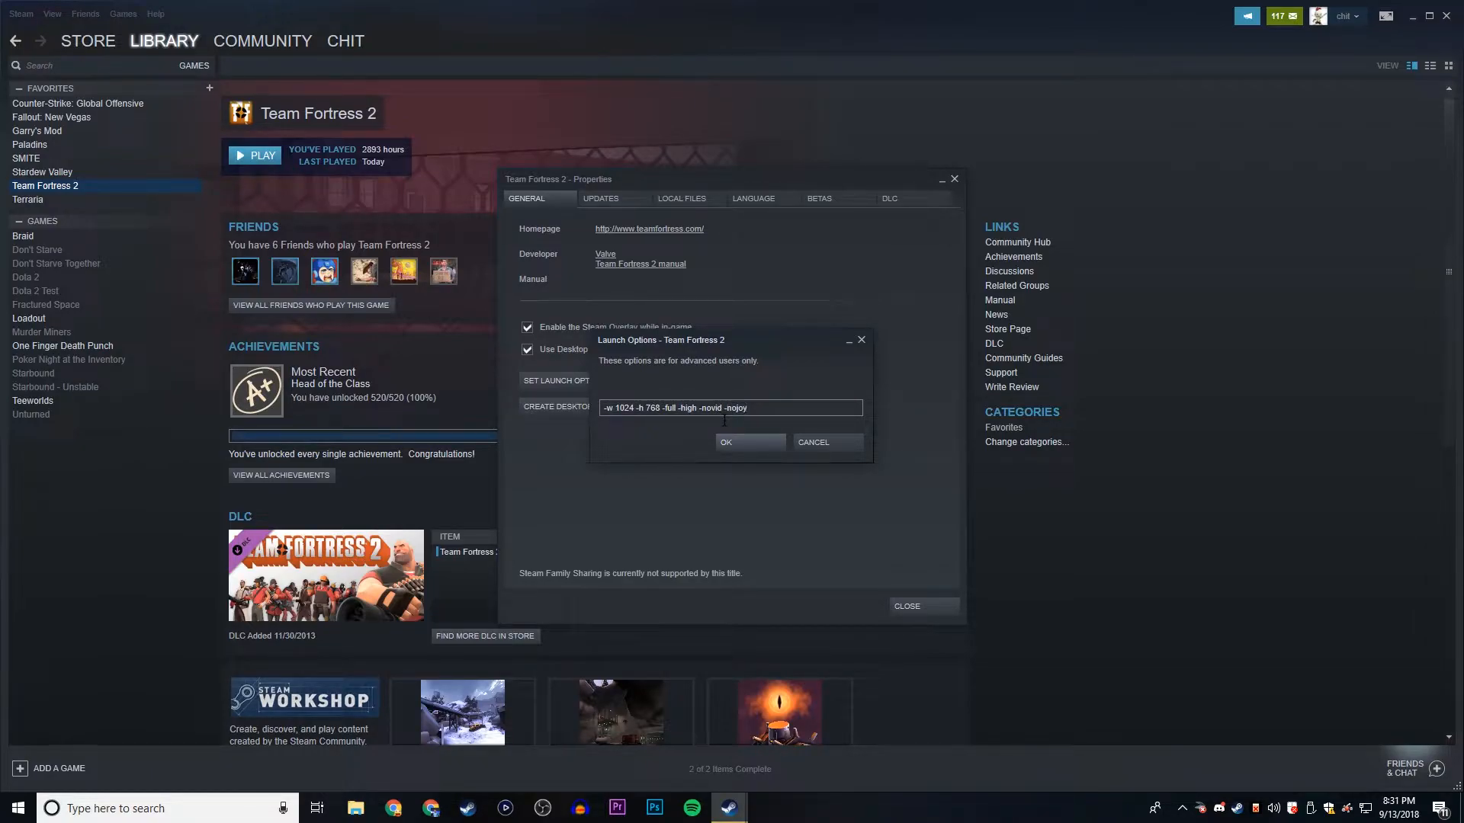
{"action": "left_click_drag", "start_coordinate": [749, 410], "coordinate": [605, 408]}
{"action": "left_click", "coordinate": [620, 412]}
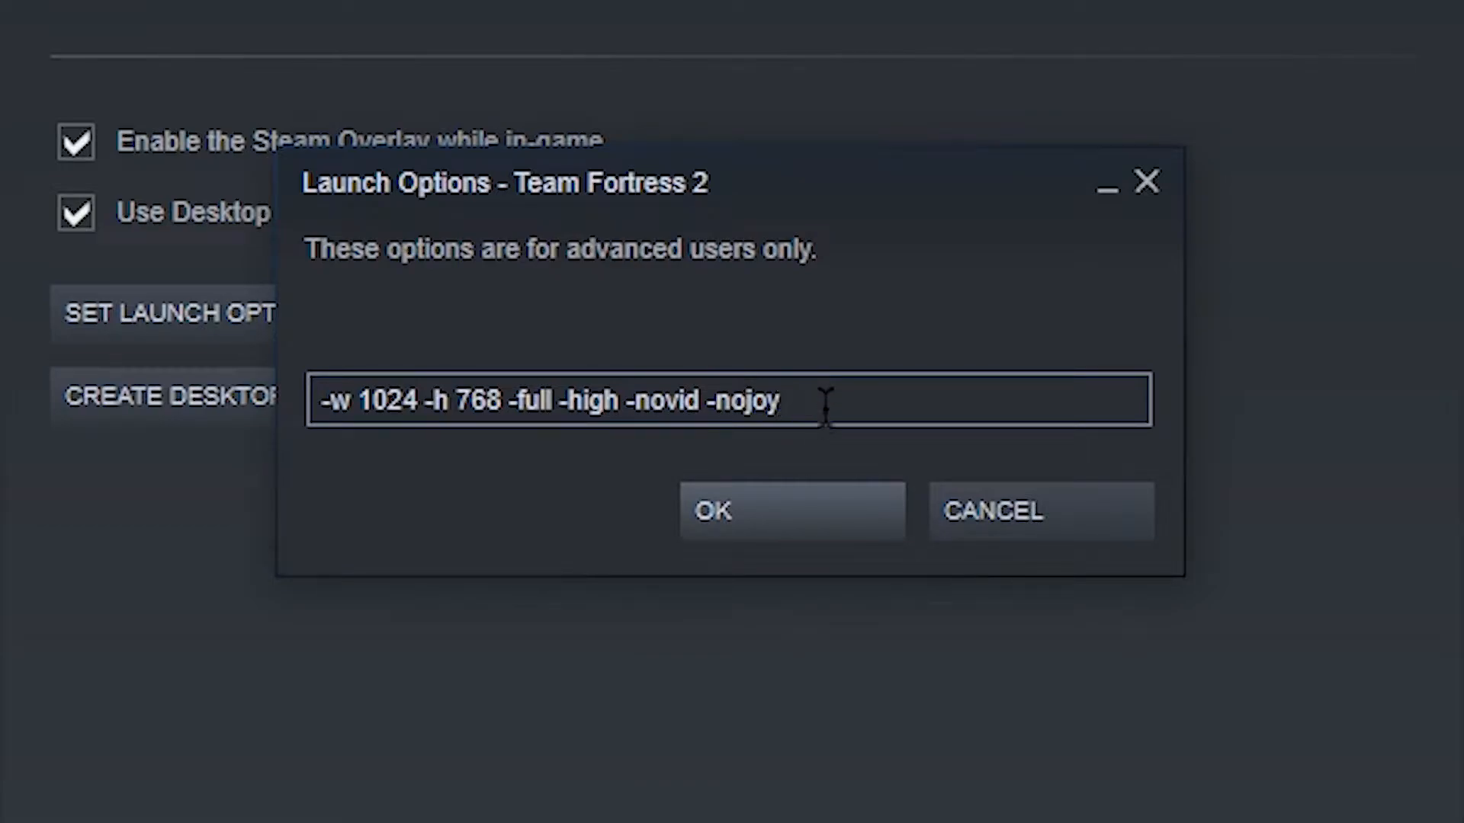
{"action": "left_click_drag", "start_coordinate": [760, 409], "coordinate": [722, 413]}
{"action": "left_click", "coordinate": [901, 375]}
{"action": "left_click_drag", "start_coordinate": [625, 401], "coordinate": [698, 400]}
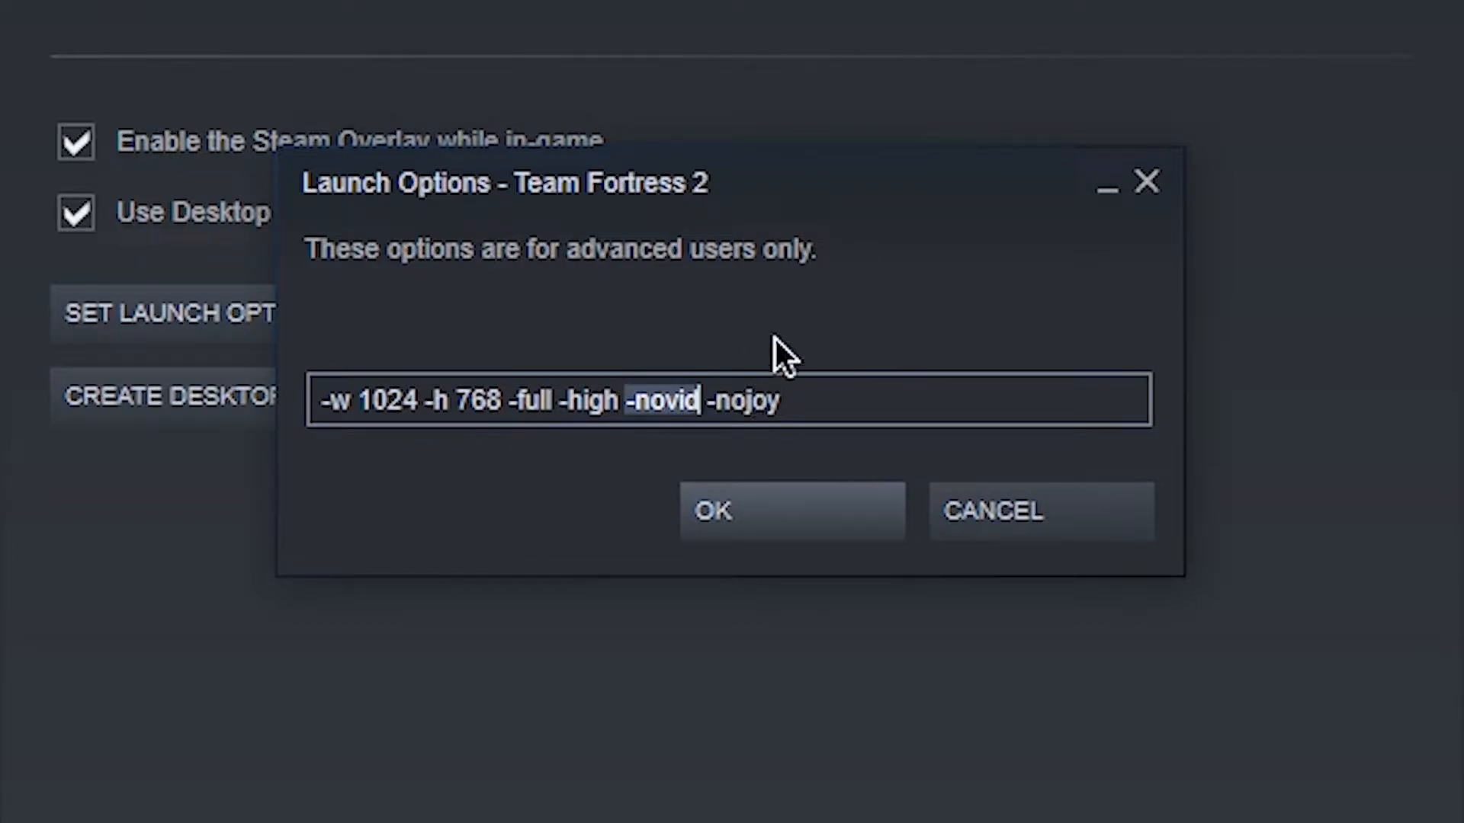
{"action": "key", "text": "End"}
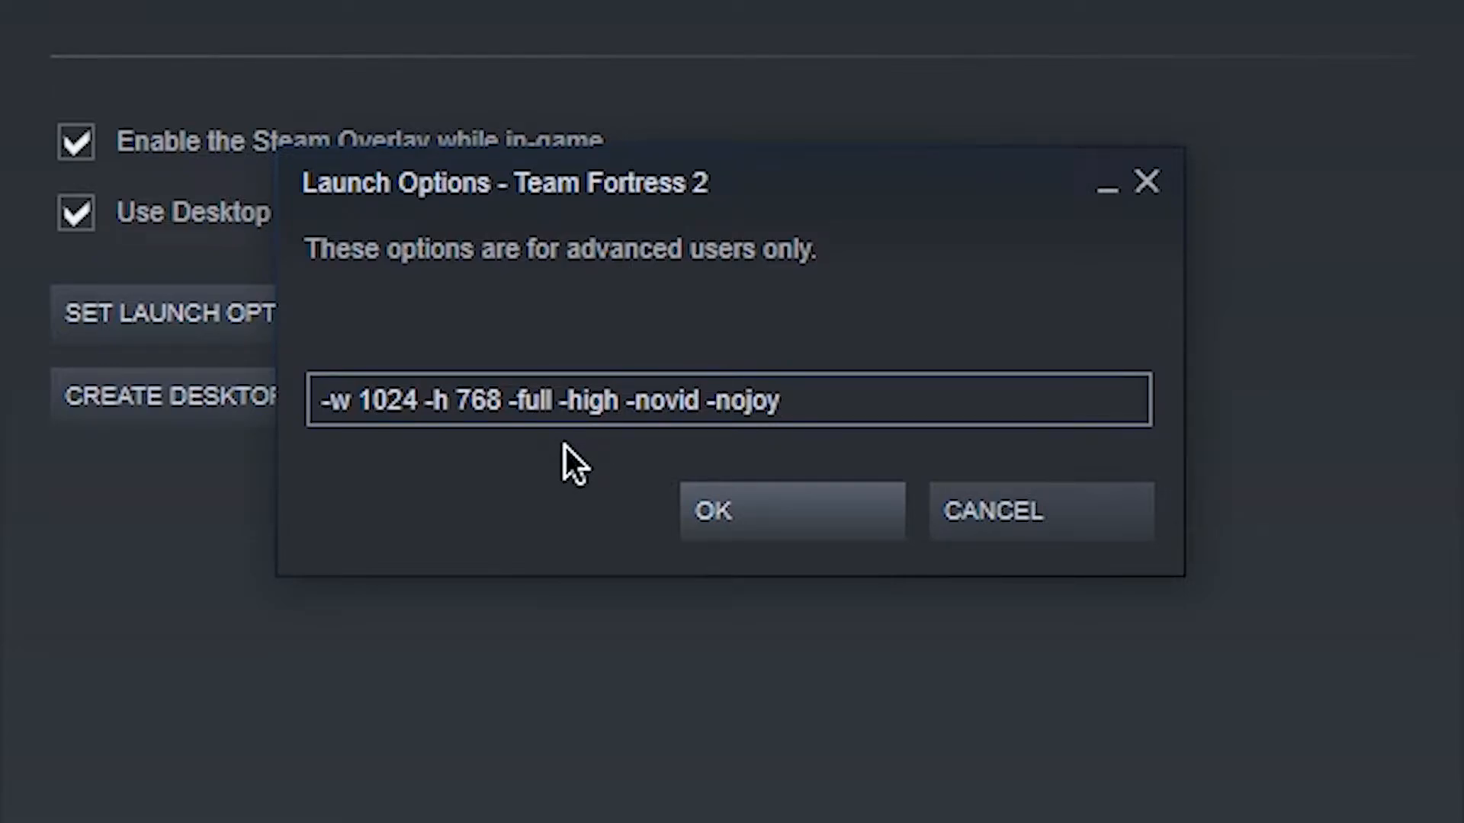
{"action": "left_click", "coordinate": [568, 400]}
{"action": "key", "text": "End"}
{"action": "left_click_drag", "start_coordinate": [506, 400], "coordinate": [322, 412]}
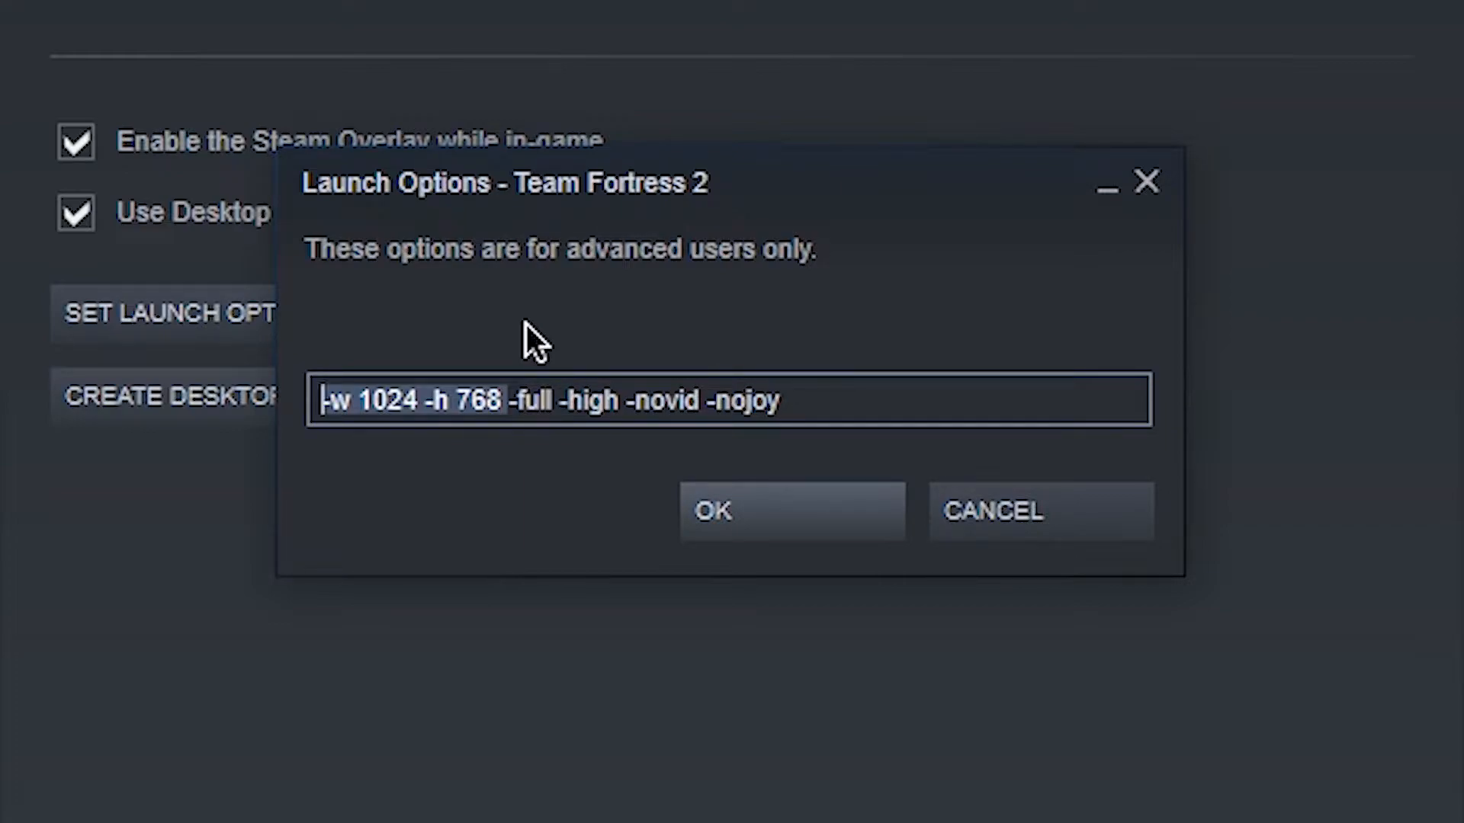
{"action": "left_click", "coordinate": [457, 400]}
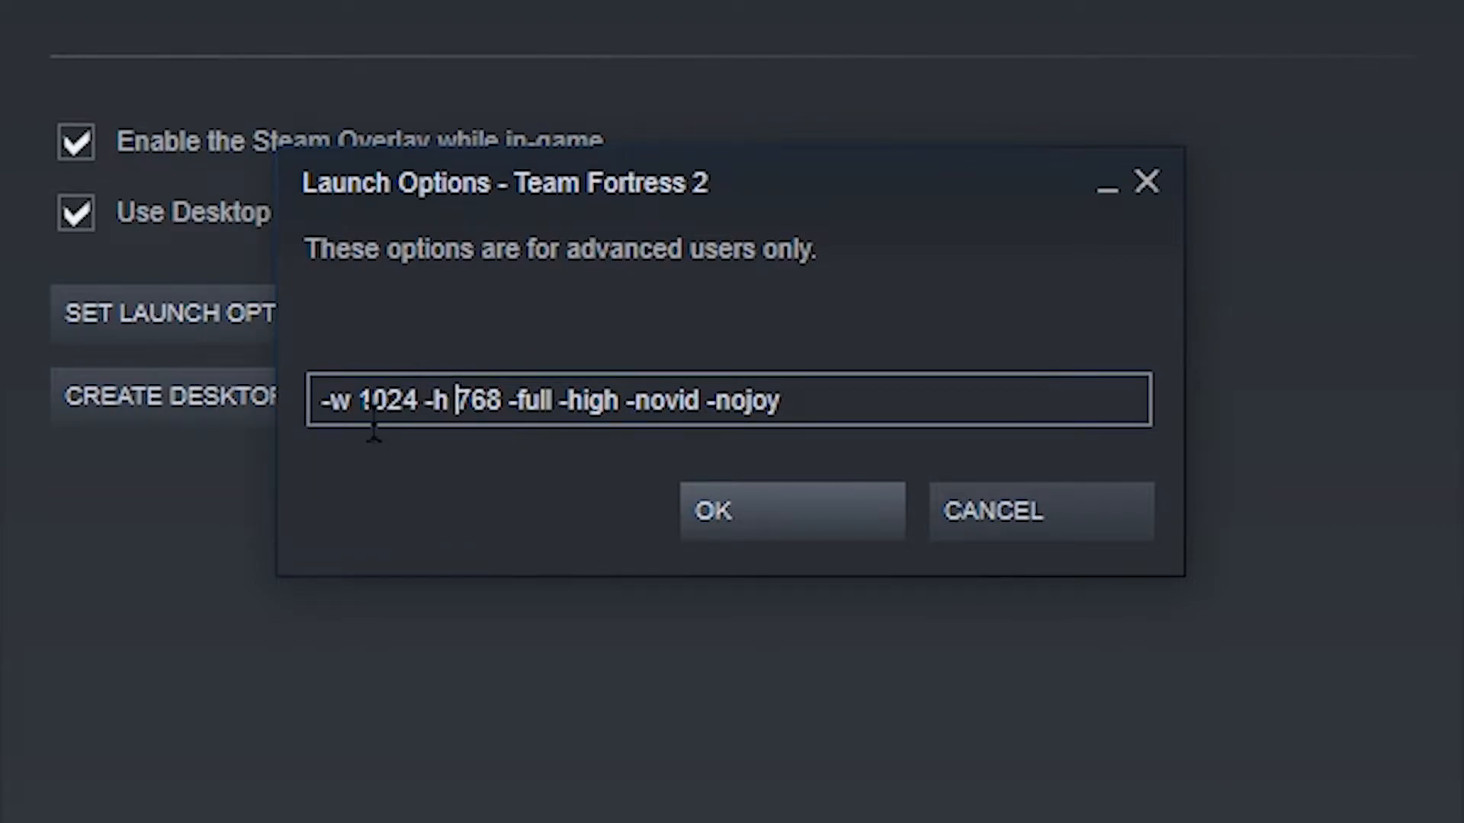
- Change the resolution in the launch options to -w 640 -h 480
{"action": "left_click", "coordinate": [391, 400]}
{"action": "double_click", "coordinate": [390, 400]}
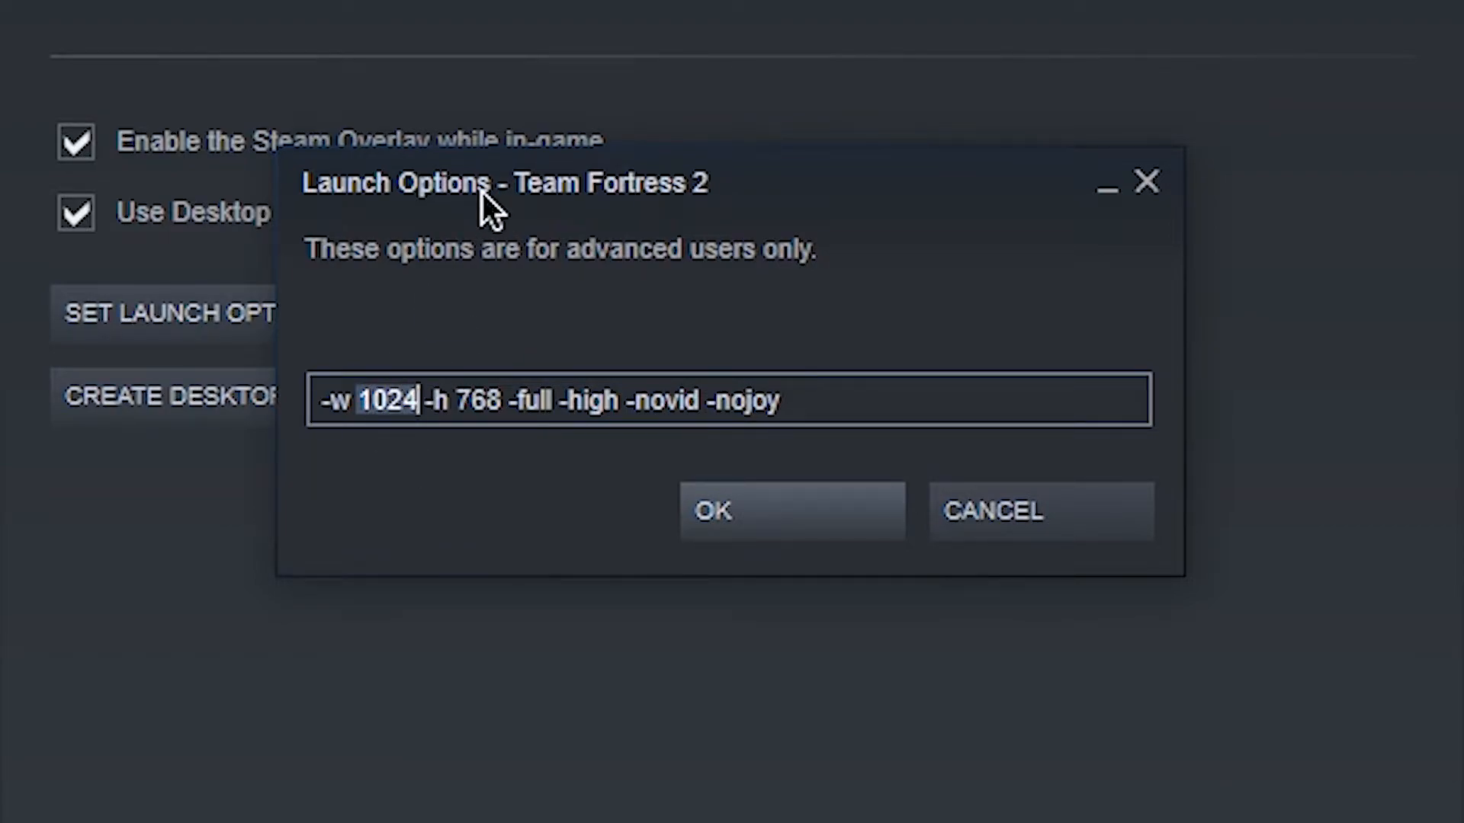
{"action": "type", "text": "640"}
{"action": "key", "text": "Right"}
{"action": "key", "text": "Right"}
{"action": "key", "text": "Right"}
{"action": "key", "text": "Right"}
{"action": "key", "text": "Right"}
{"action": "key", "text": "Right"}
{"action": "key", "text": "Right"}
{"action": "key", "text": "Right"}
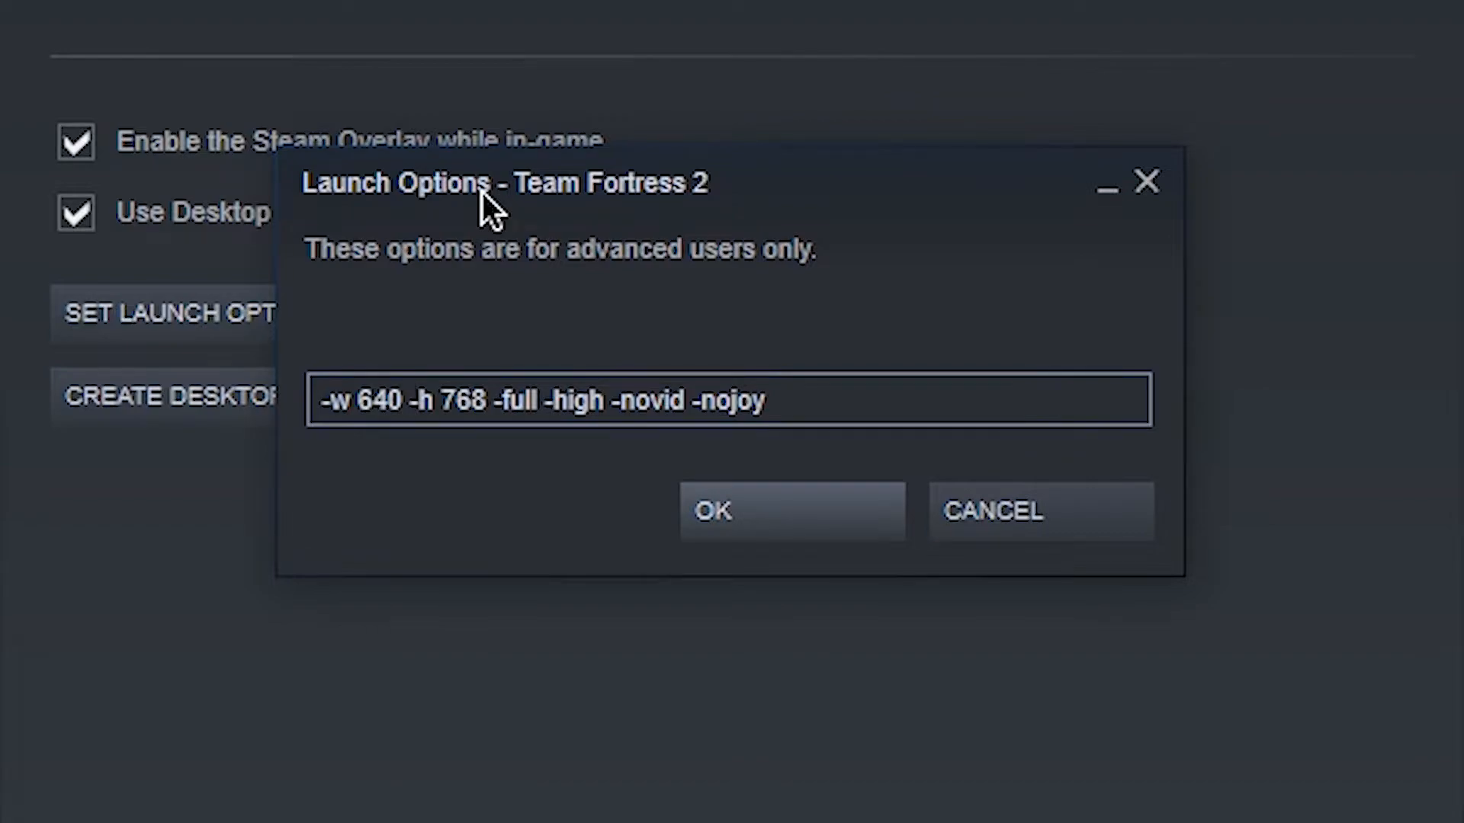
{"action": "key", "text": "BackSpace"}
{"action": "key", "text": "BackSpace"}
{"action": "key", "text": "BackSpace"}
{"action": "key", "text": "BackSpace"}
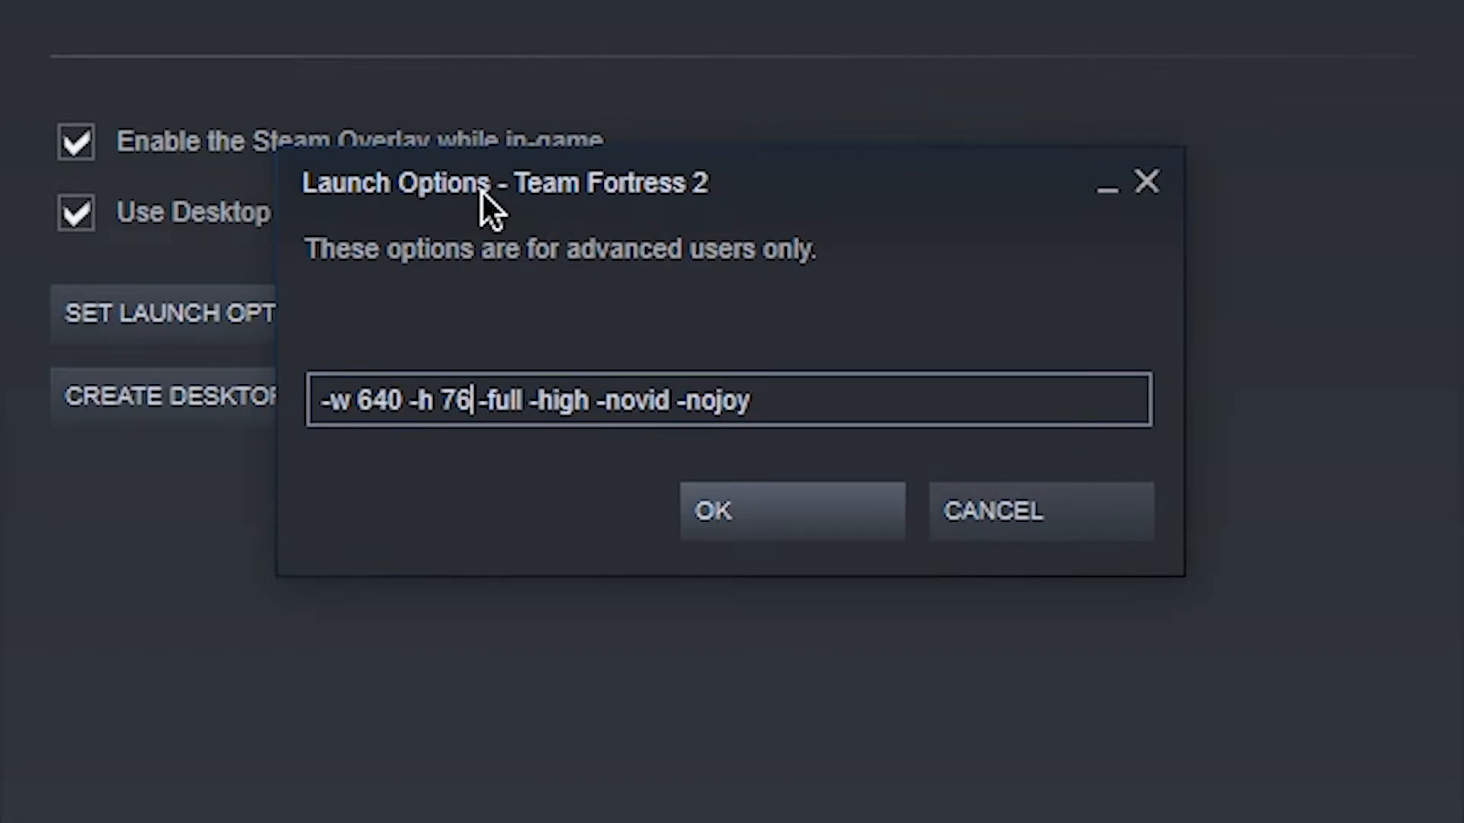
{"action": "type", "text": "480"}
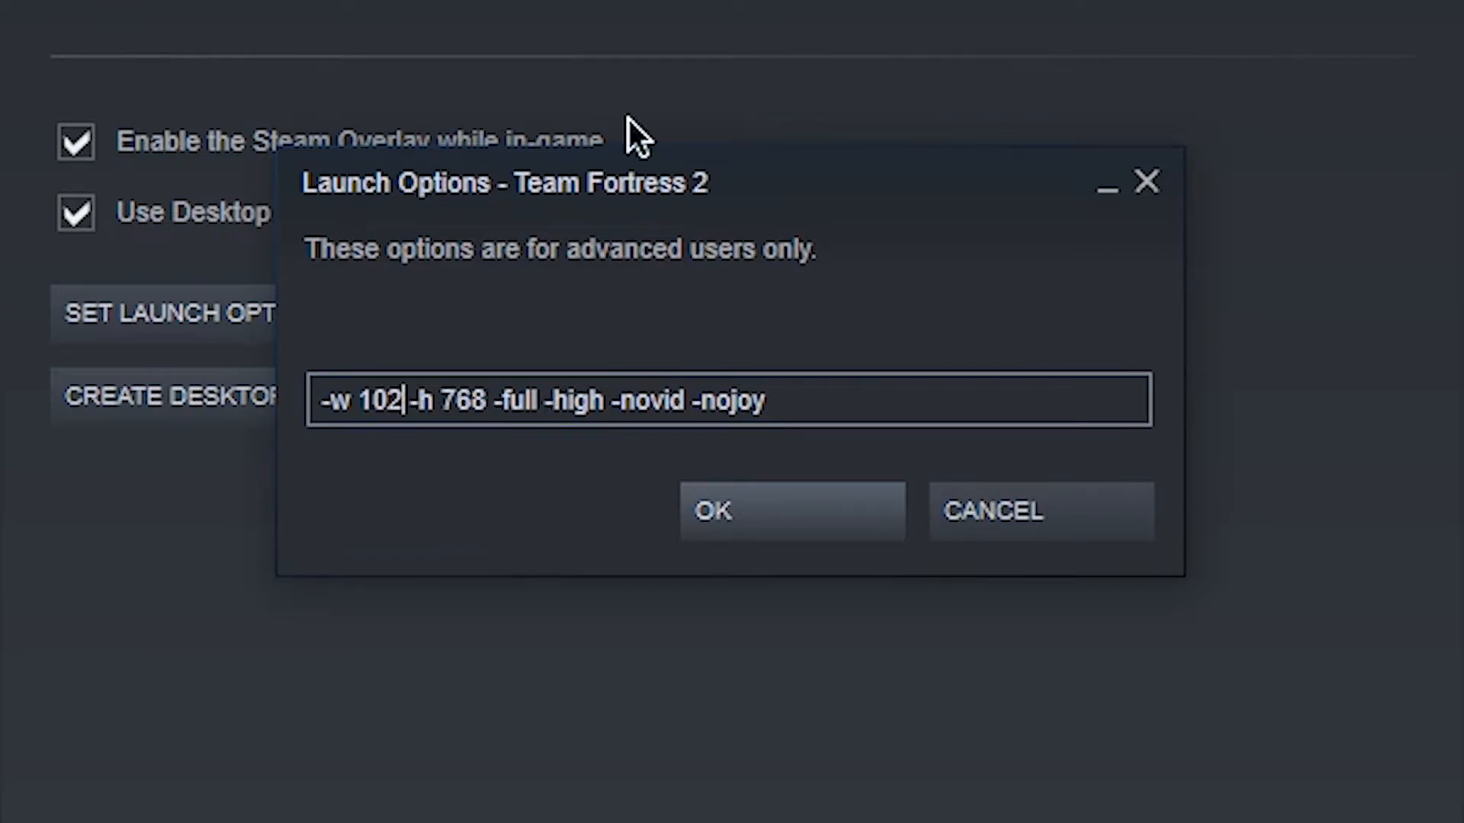
- Restore the launch options to -w 1024 -h 768 -full -high -novid -nojoy, accept them and close the game properties
{"action": "type", "text": "4"}
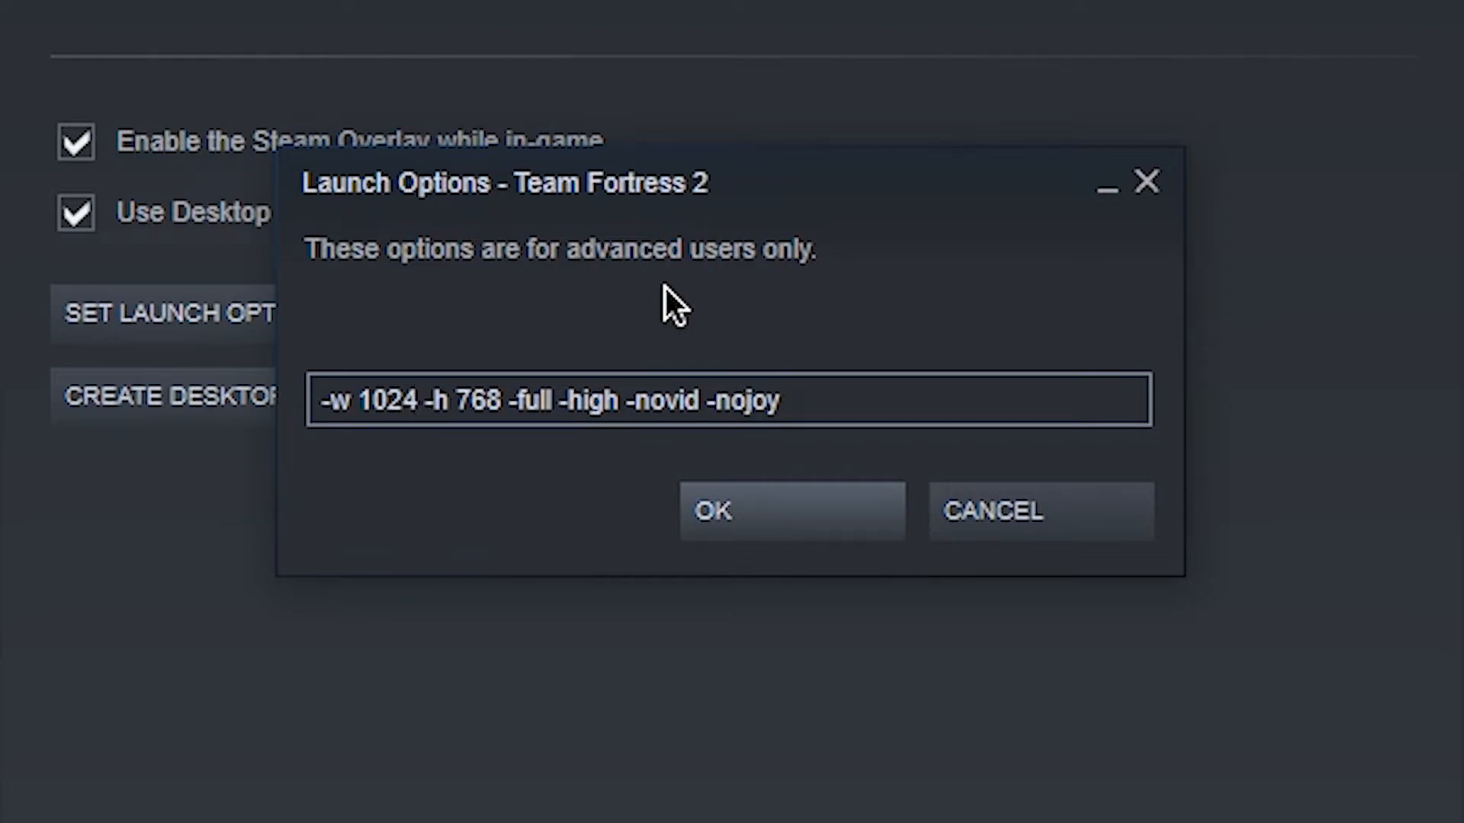
{"action": "left_click", "coordinate": [486, 401]}
{"action": "left_click", "coordinate": [756, 533]}
{"action": "left_click", "coordinate": [908, 609]}
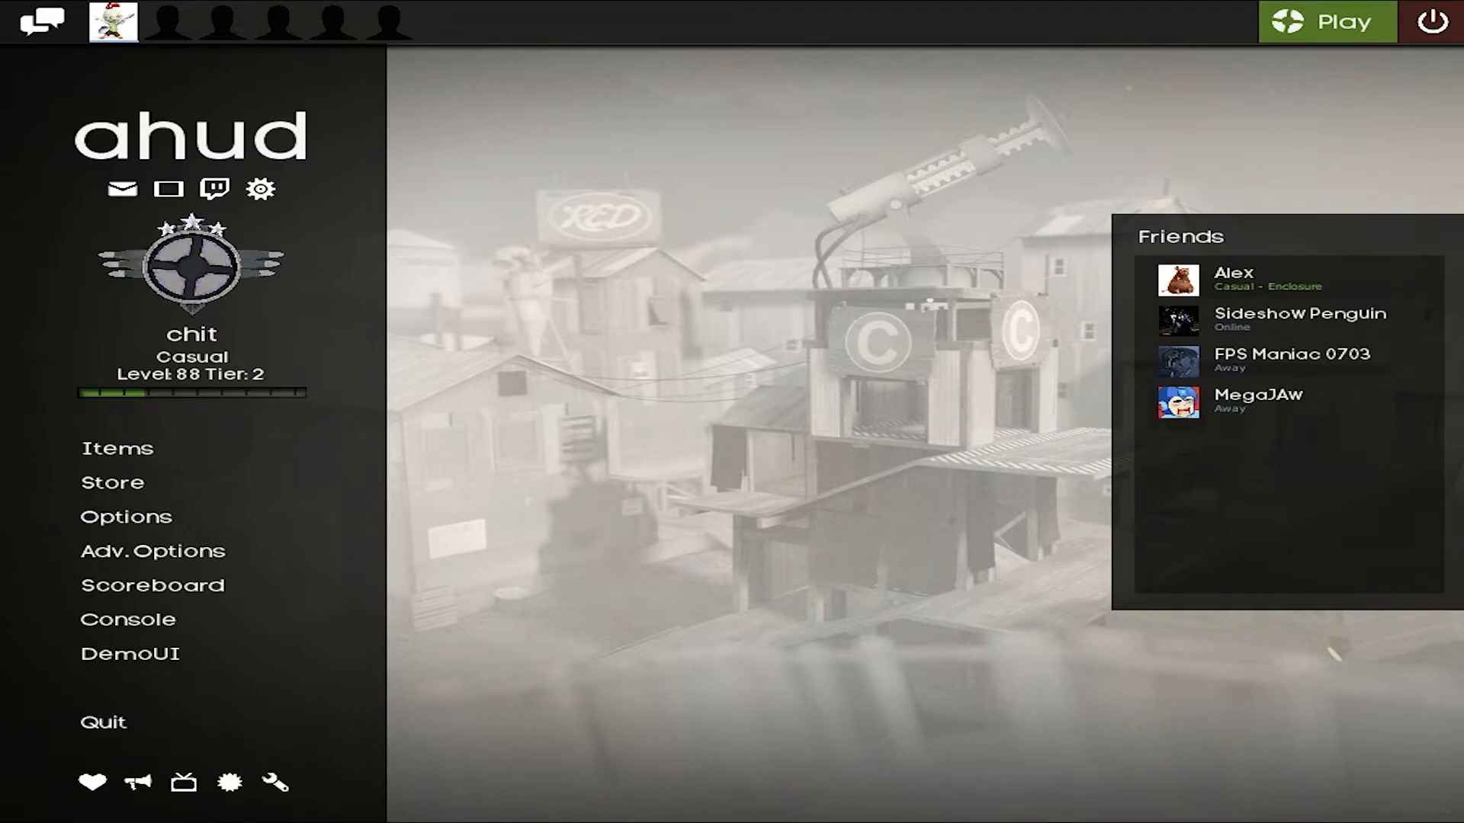
- In Team Fortress 2, open the developer console and review the mastercomfig loading messages
{"action": "key", "text": "grave"}
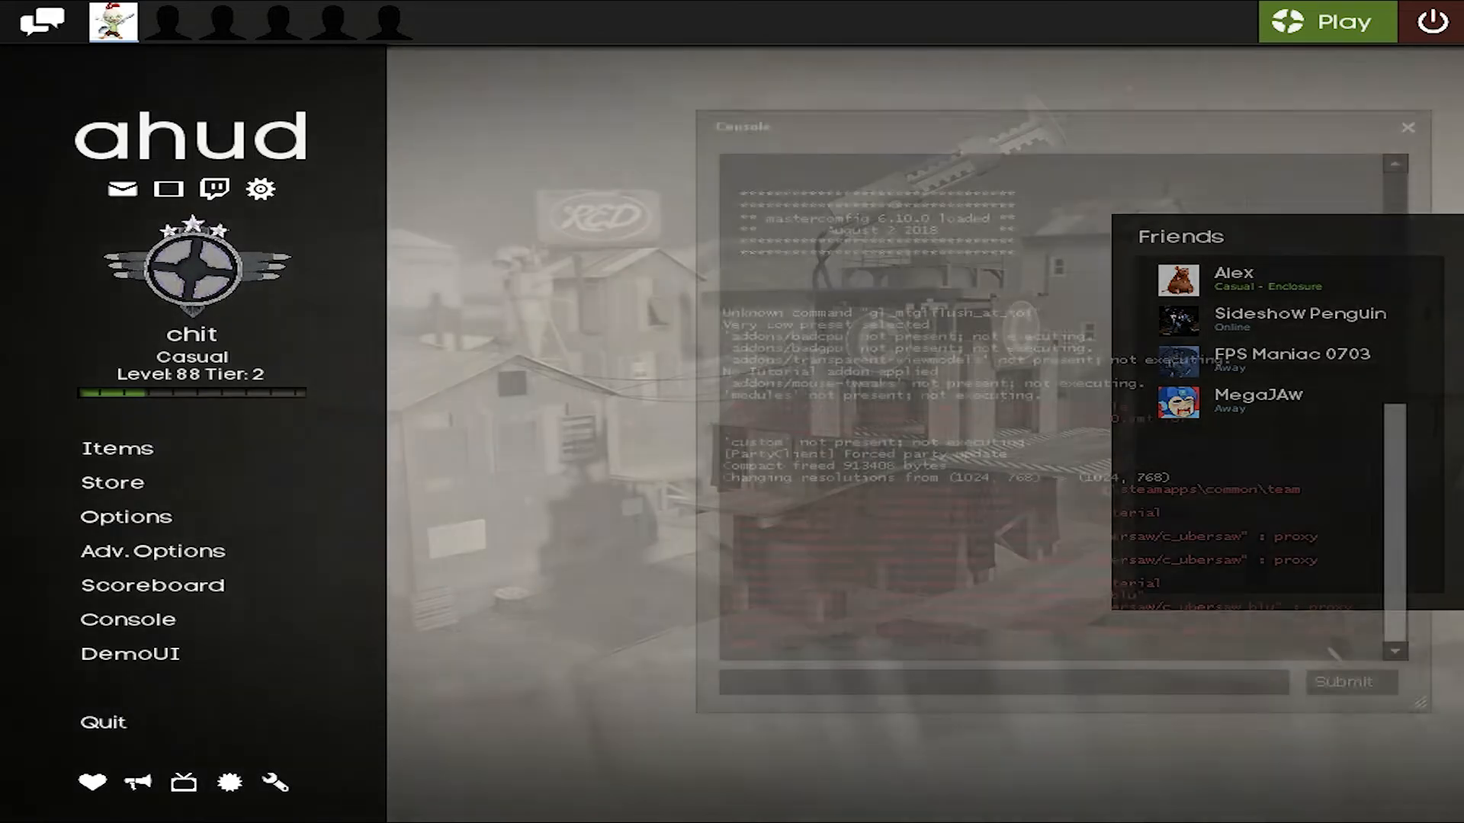
{"action": "scroll", "coordinate": [1051, 408], "scroll_direction": "up", "scroll_amount": 3}
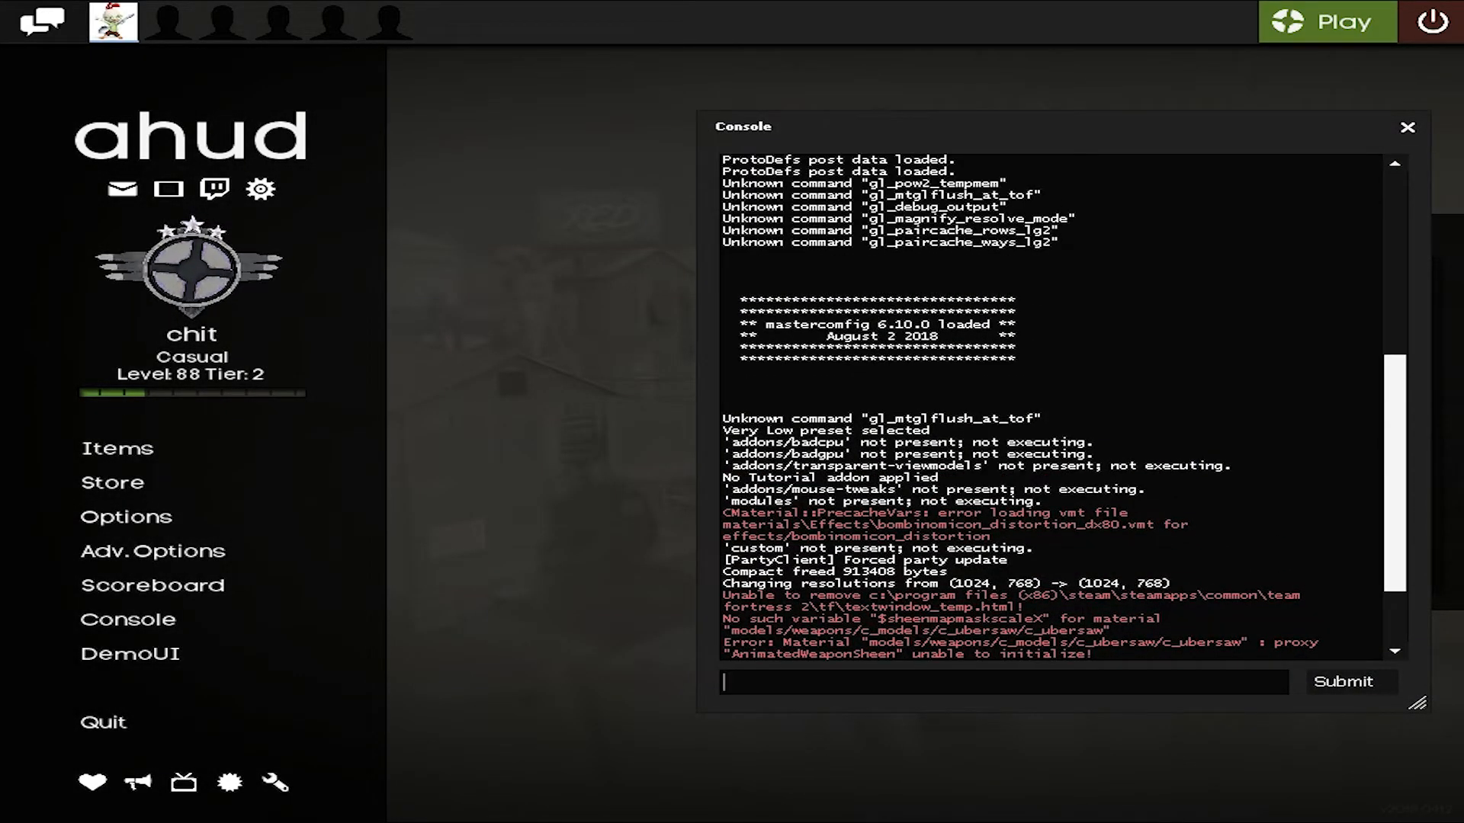
- Check the mastercomfig version banner in the developer console, then close the console
{"action": "left_click_drag", "start_coordinate": [1042, 325], "coordinate": [724, 326]}
{"action": "left_click", "coordinate": [915, 328]}
{"action": "left_click", "coordinate": [1407, 127]}
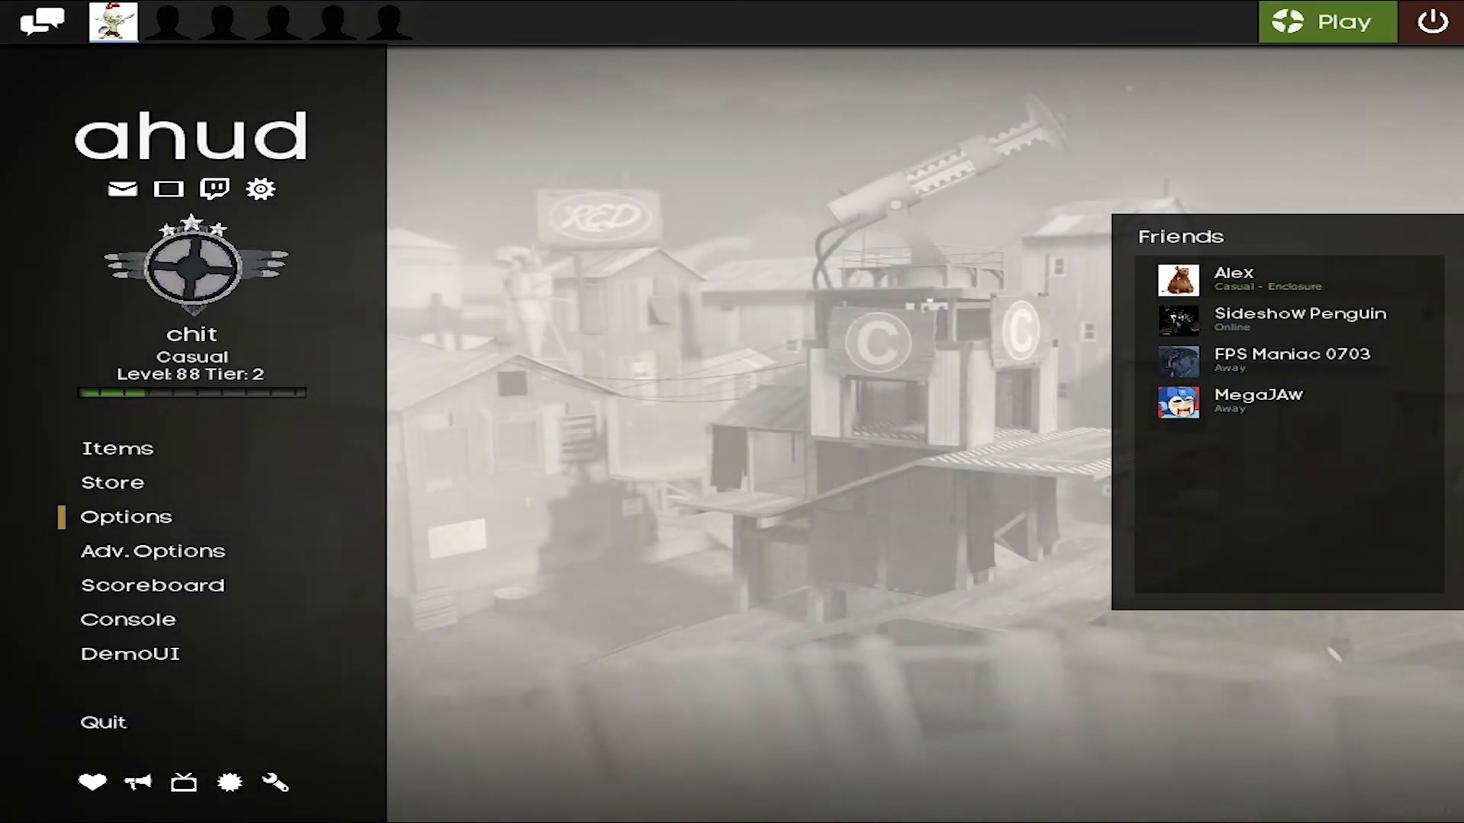
- Check the developer console setting in the advanced keyboard options, look through the key bindings, and leave the options without changes
{"action": "left_click", "coordinate": [126, 517]}
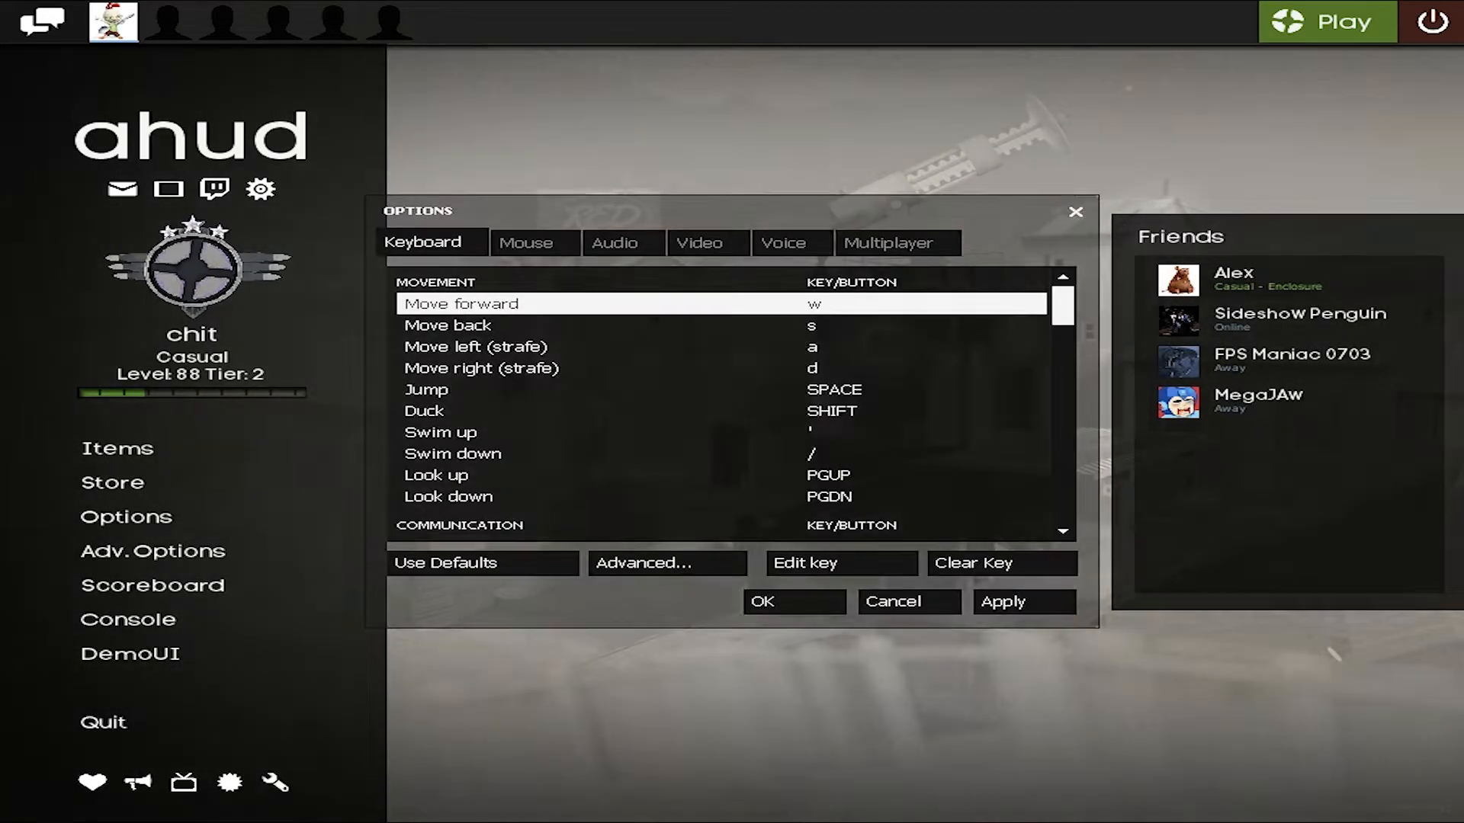
{"action": "left_click", "coordinate": [644, 563]}
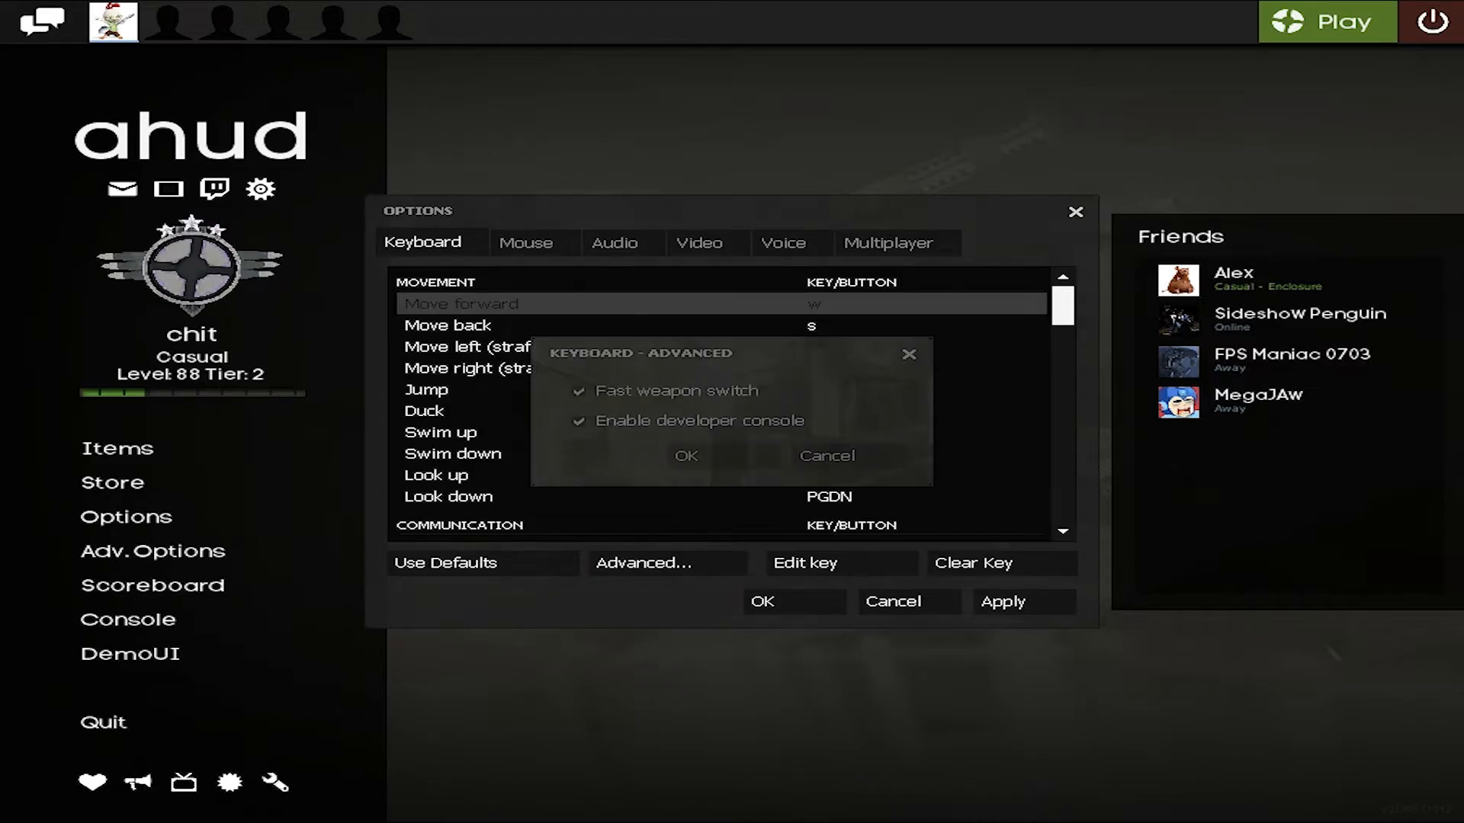
{"action": "left_click", "coordinate": [827, 456]}
{"action": "scroll", "coordinate": [827, 456], "scroll_direction": "down", "scroll_amount": 15}
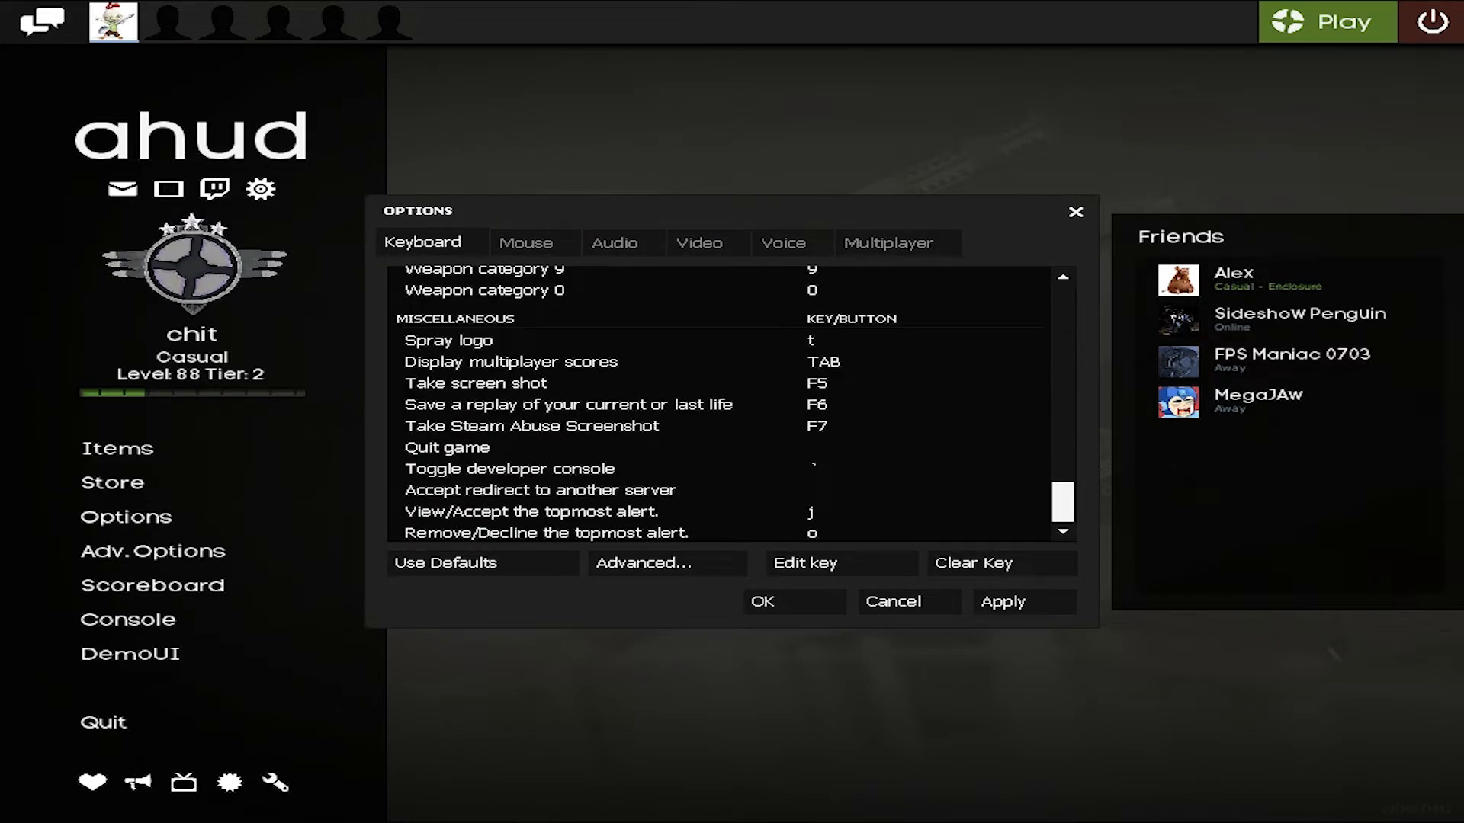
{"action": "scroll", "coordinate": [720, 404], "scroll_direction": "up", "scroll_amount": 10}
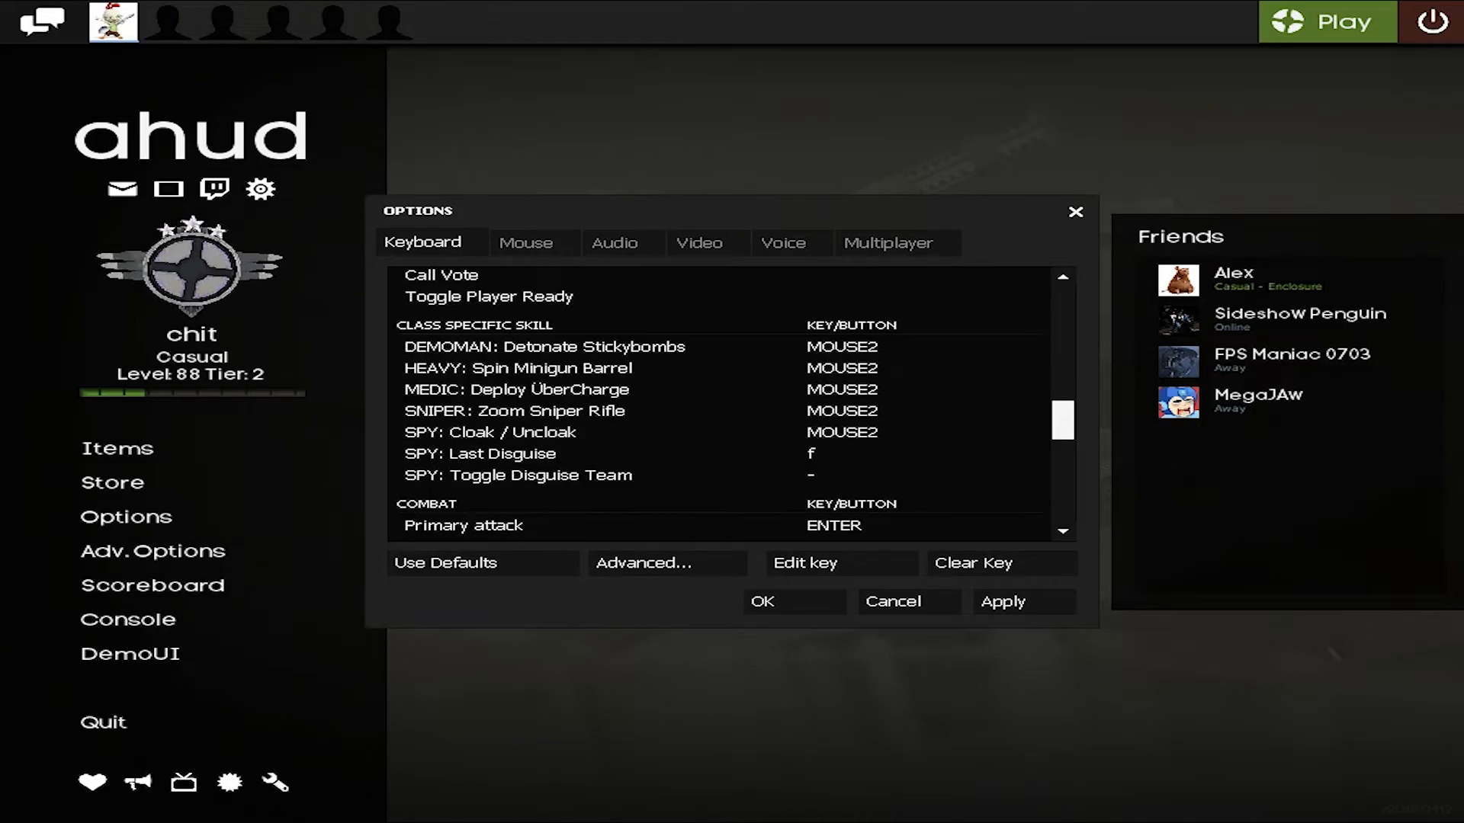
{"action": "scroll", "coordinate": [721, 404], "scroll_direction": "up", "scroll_amount": 3}
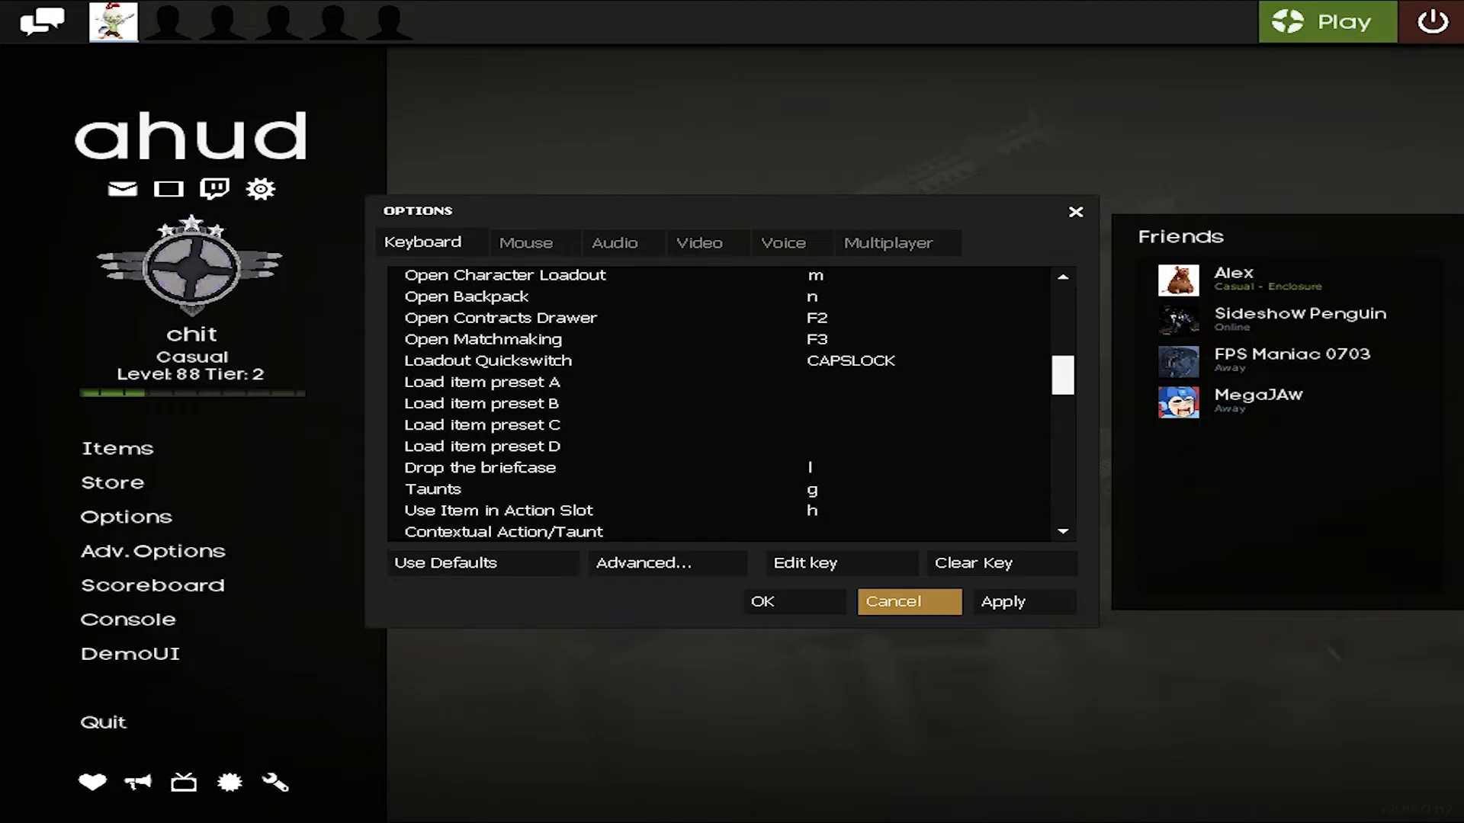
{"action": "left_click", "coordinate": [909, 602]}
- Reopen the developer console, examine the lines around the mastercomfig banner, and close the console again
{"action": "key", "text": "grave"}
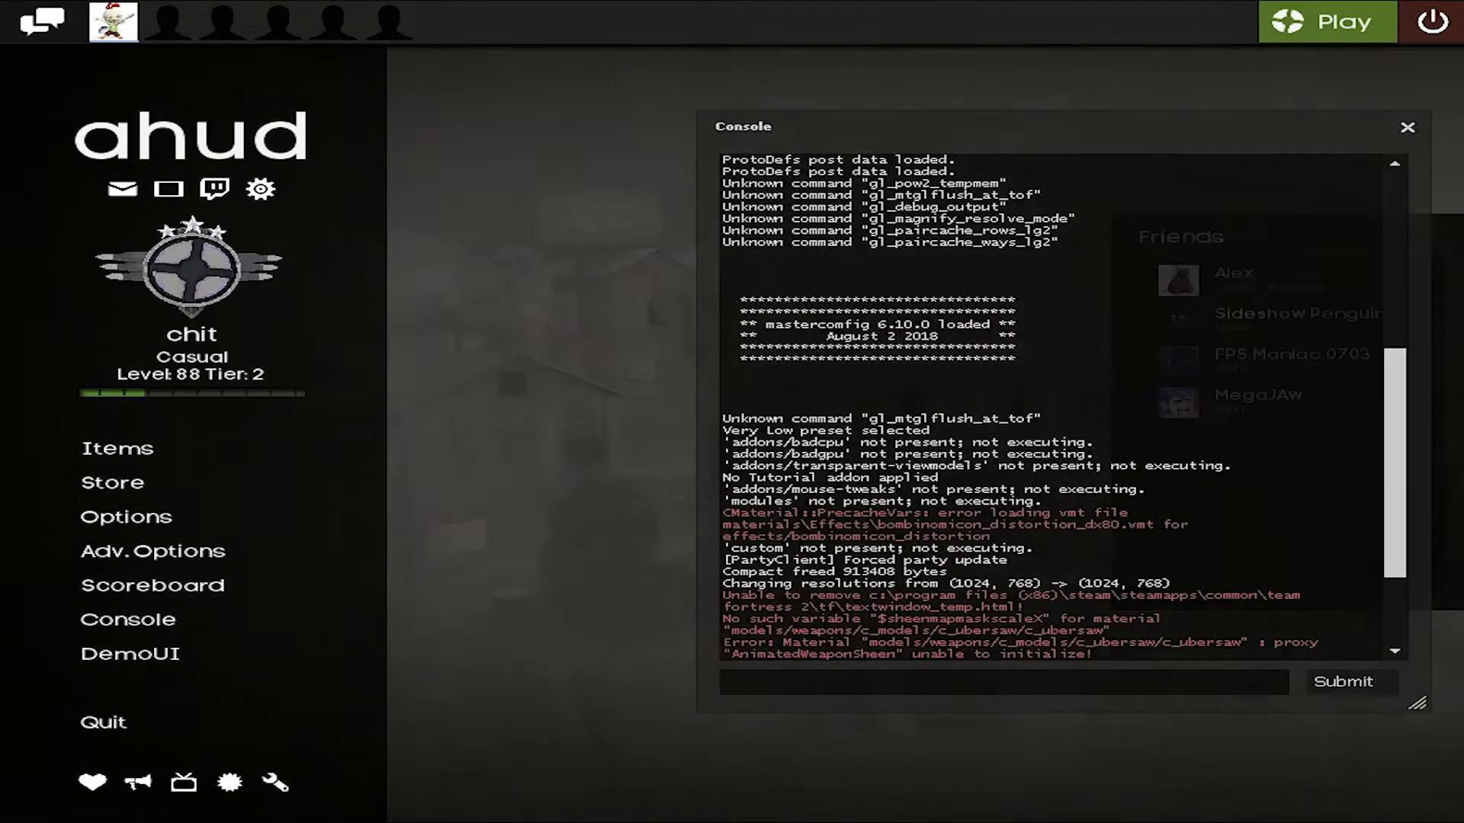
{"action": "left_click_drag", "start_coordinate": [723, 360], "coordinate": [1042, 360]}
{"action": "left_click", "coordinate": [1042, 361]}
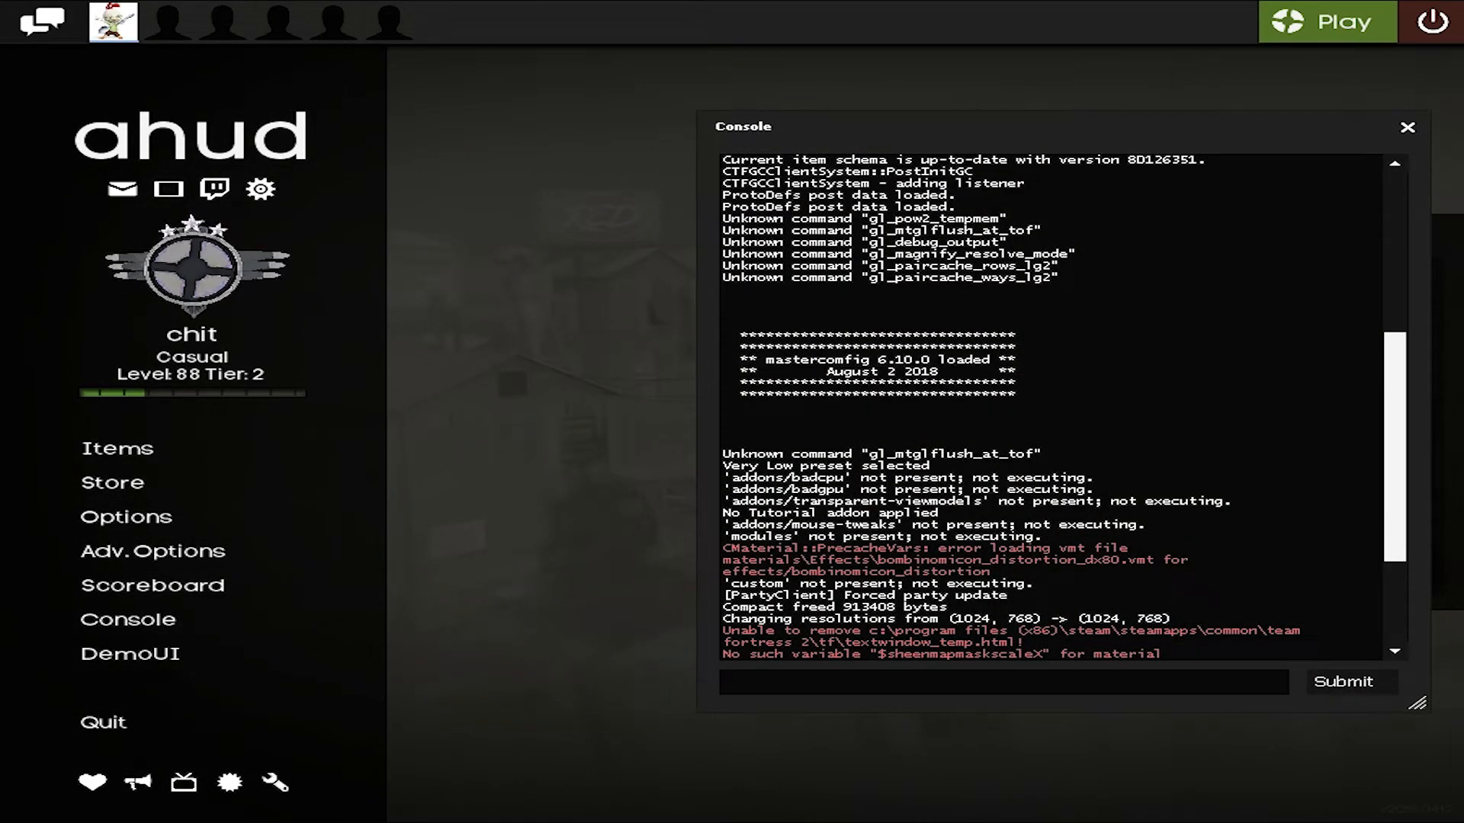
{"action": "key", "text": "grave"}
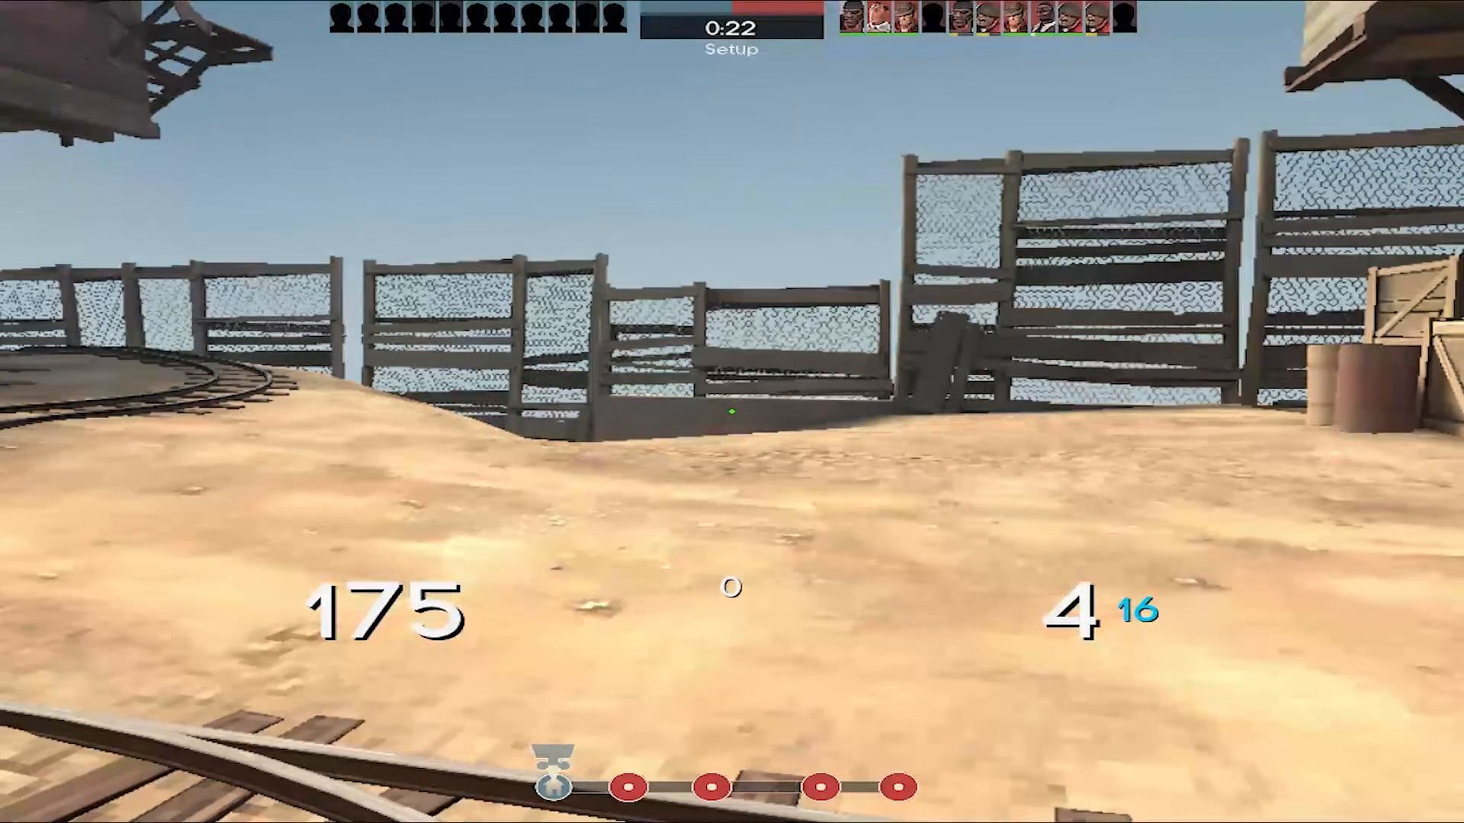
- During the match, run viewmodel_fov 75 in the developer console and return to the game
{"action": "key", "text": "grave"}
{"action": "type", "text": "v"}
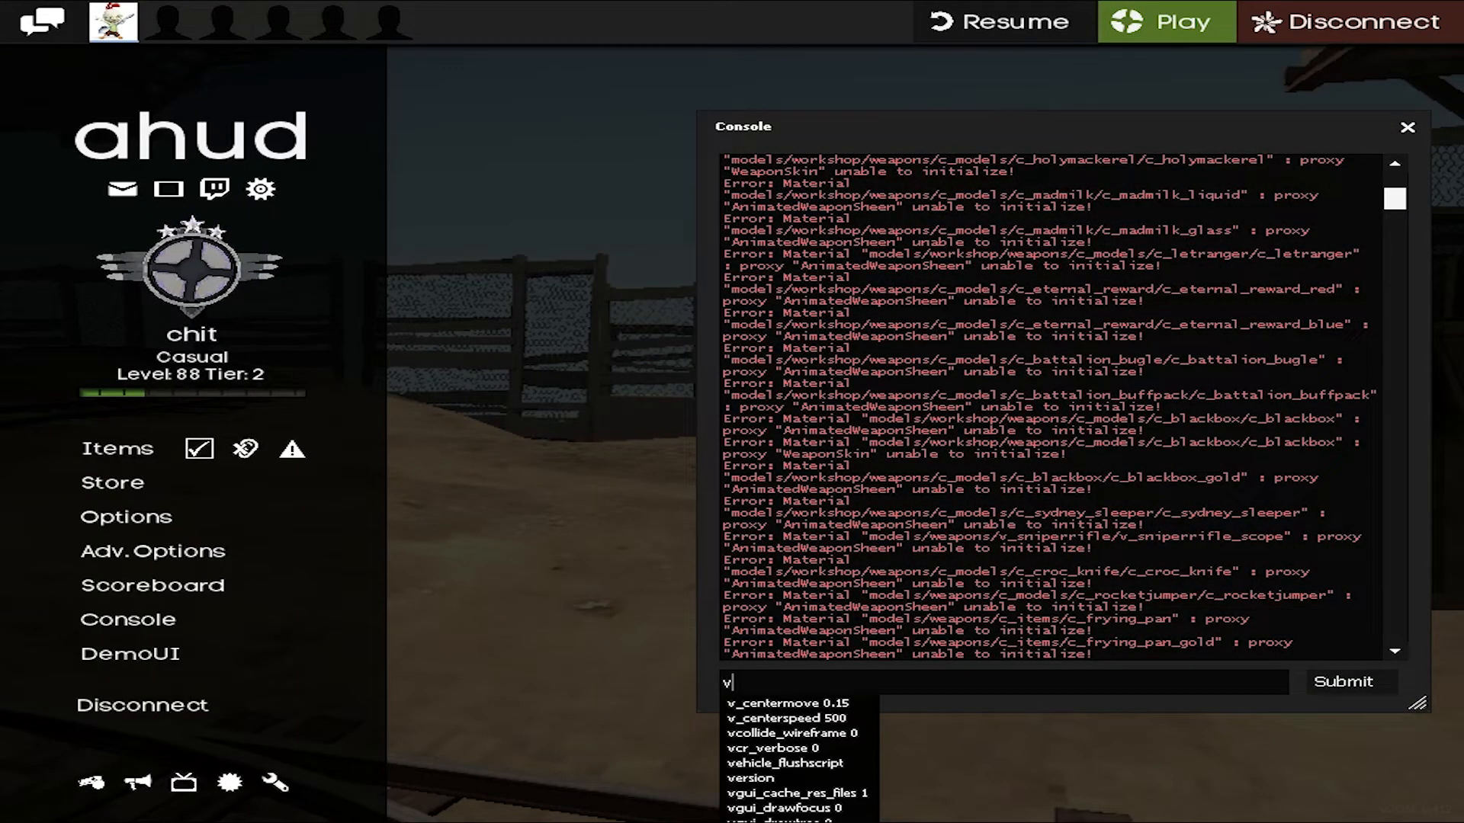
{"action": "type", "text": "iewmodel_fov 75"}
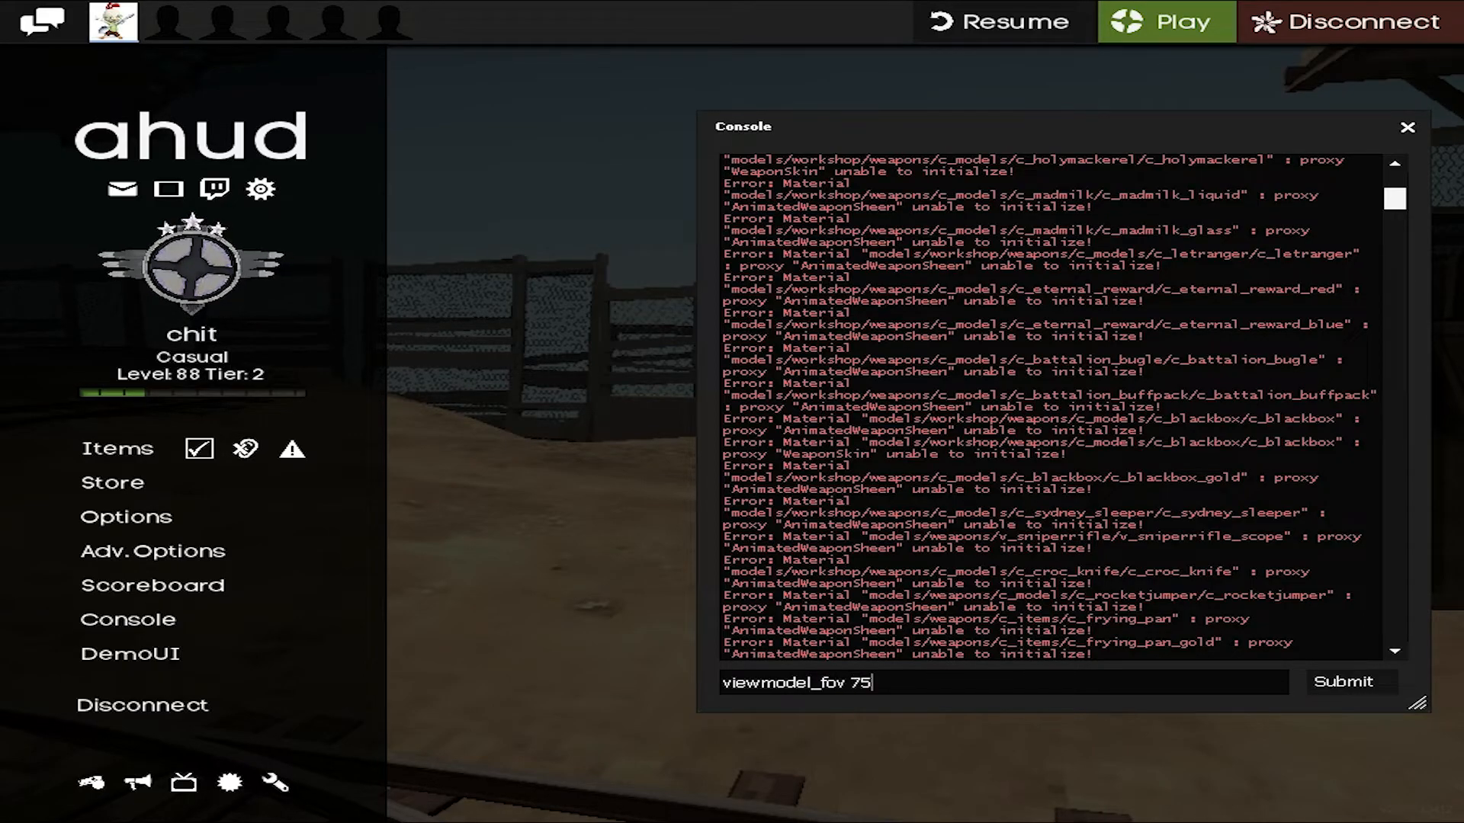
{"action": "key", "text": "Return"}
{"action": "key", "text": "Escape"}
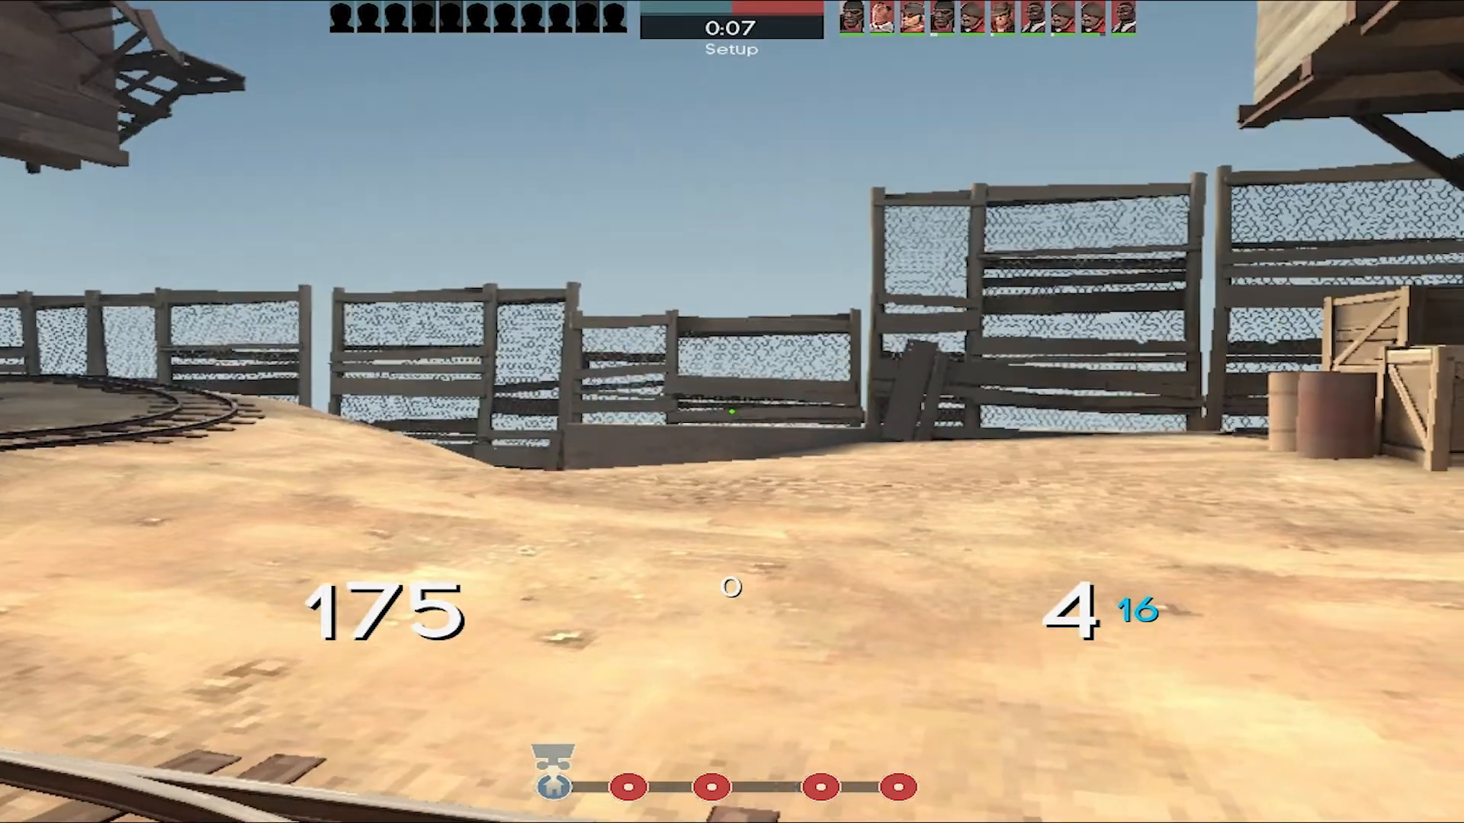
- Turn on weapon viewmodels by running r_drawviewmodel 1 in the console, and resume the match
{"action": "key", "text": "Escape"}
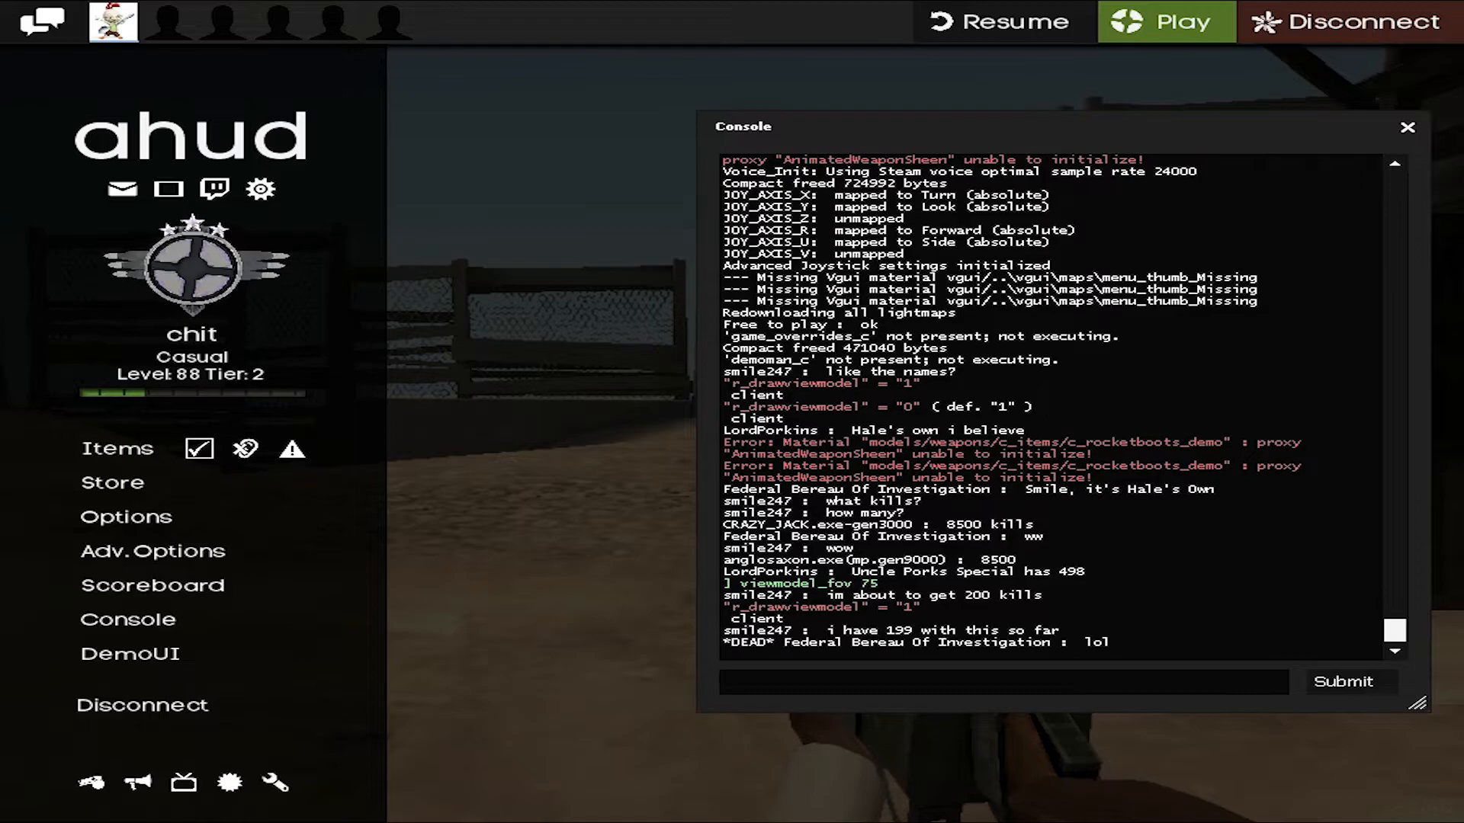
{"action": "type", "text": "r_drawv"}
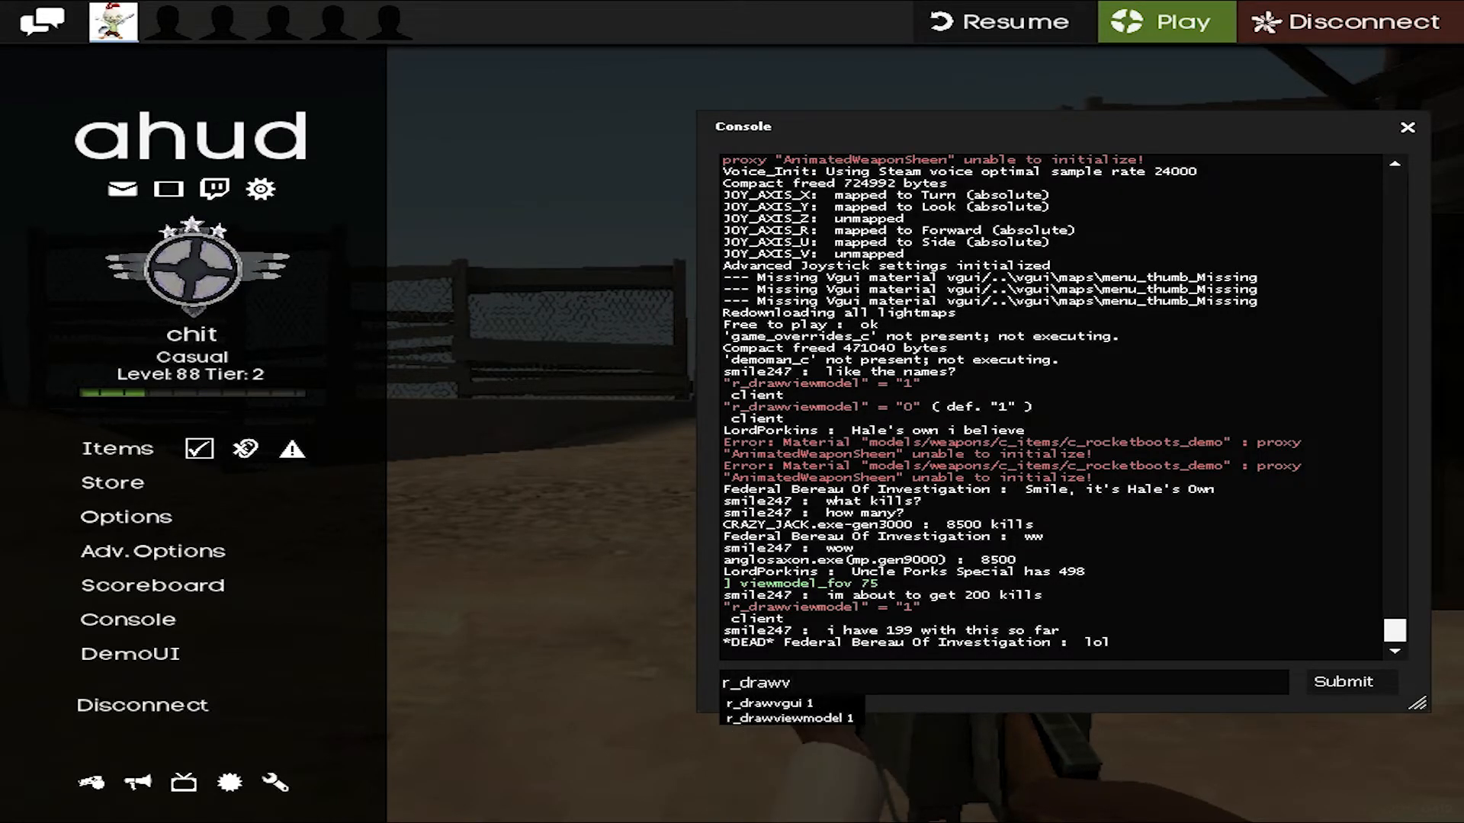
{"action": "type", "text": "iewmode"}
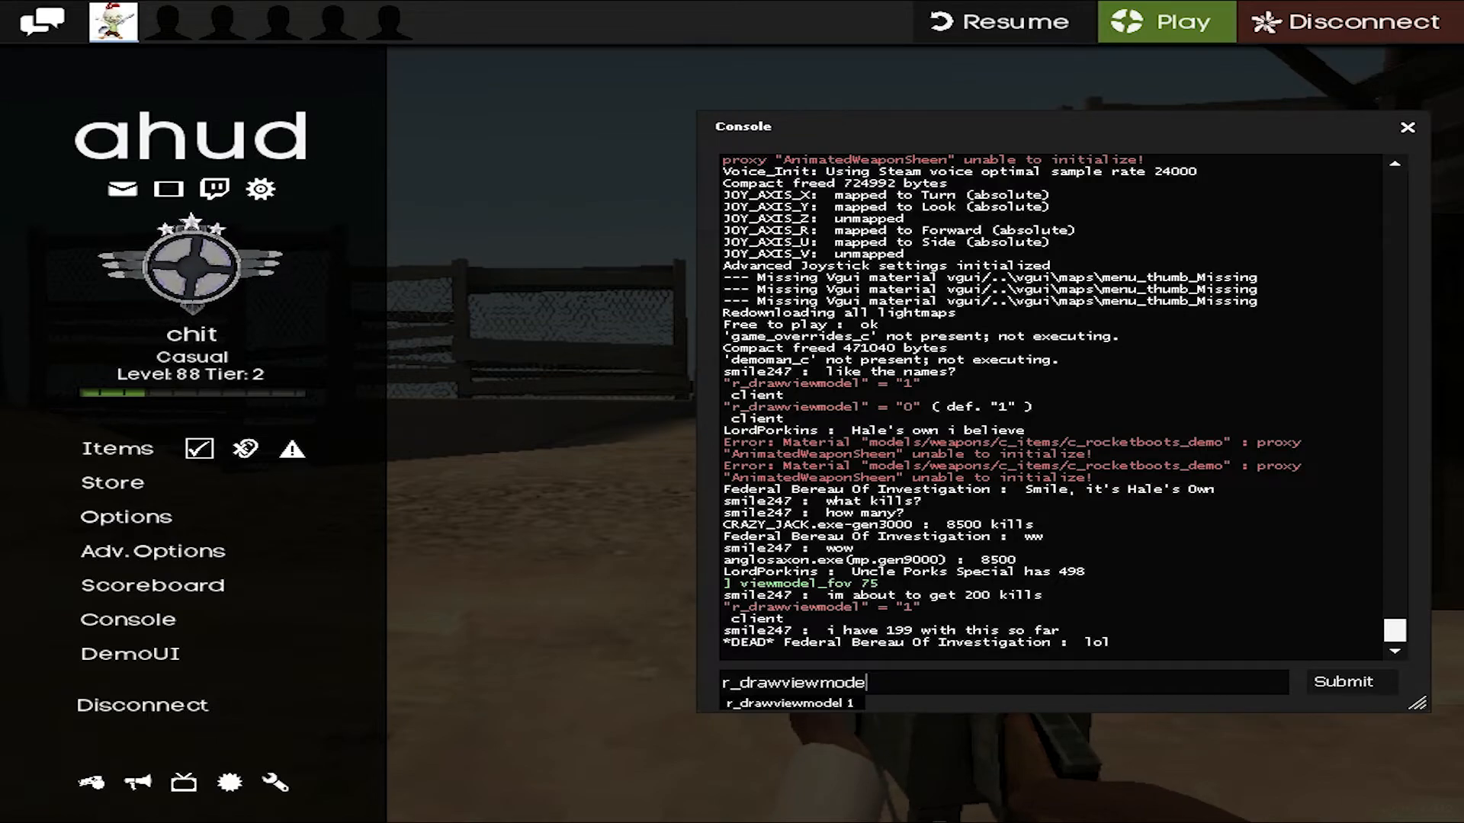
{"action": "type", "text": "l 1"}
{"action": "key", "text": "Return"}
{"action": "key", "text": "Escape"}
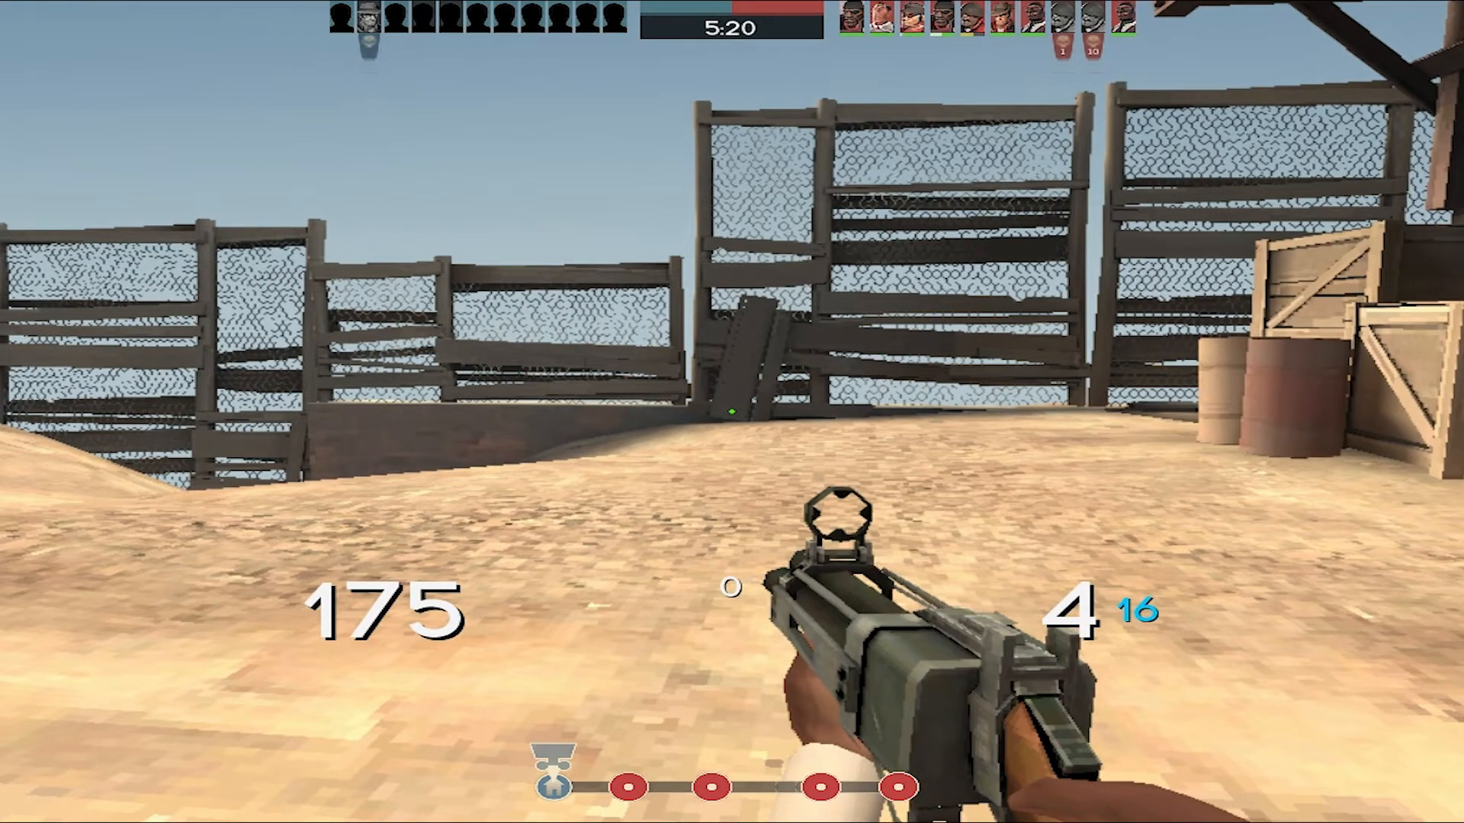
- Set the field of view to 90 with the fov_desired console command and resume the match
{"action": "key", "text": "grave"}
{"action": "type", "text": "fov"}
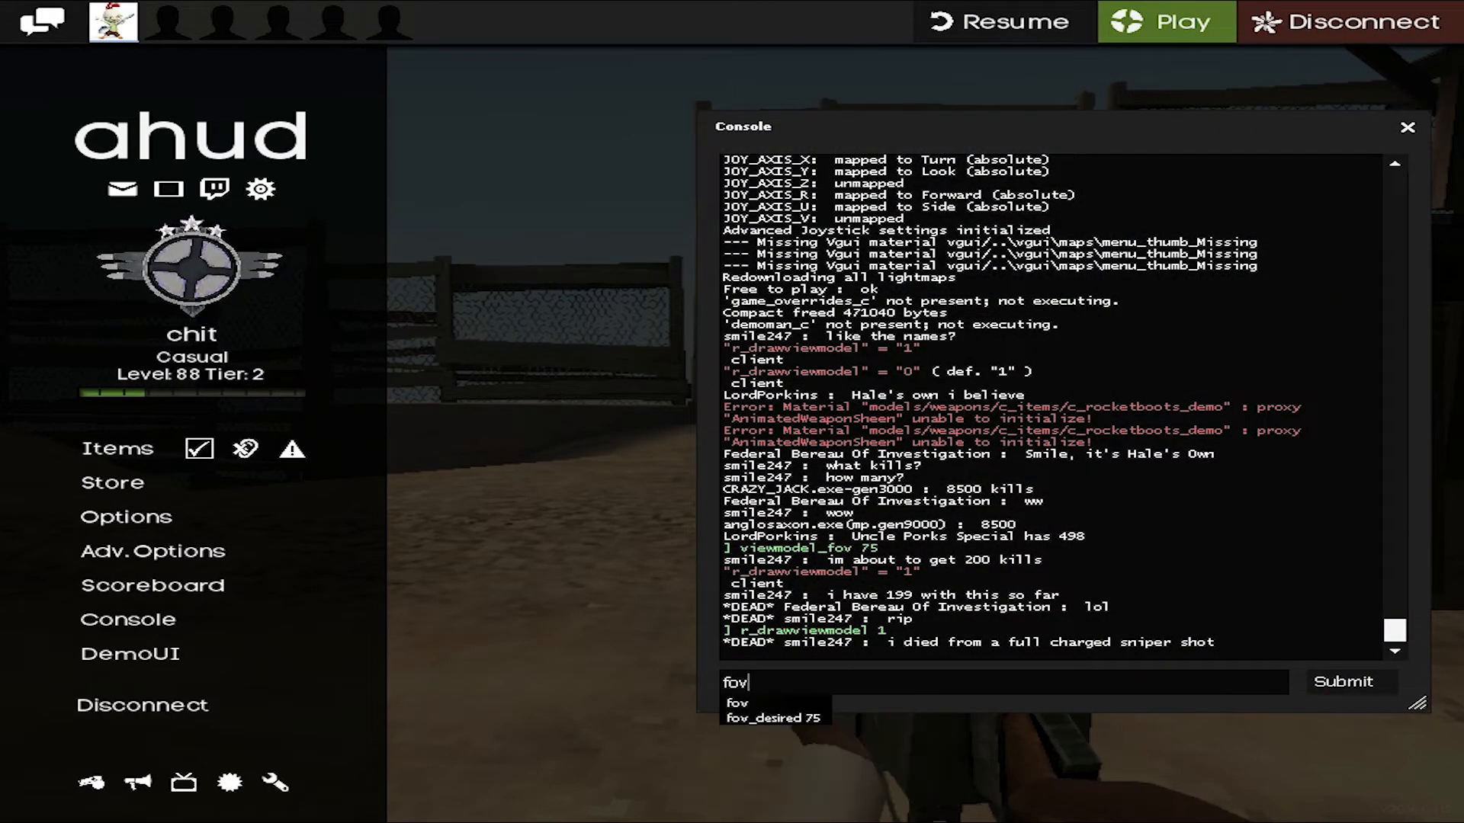
{"action": "type", "text": "_desired "}
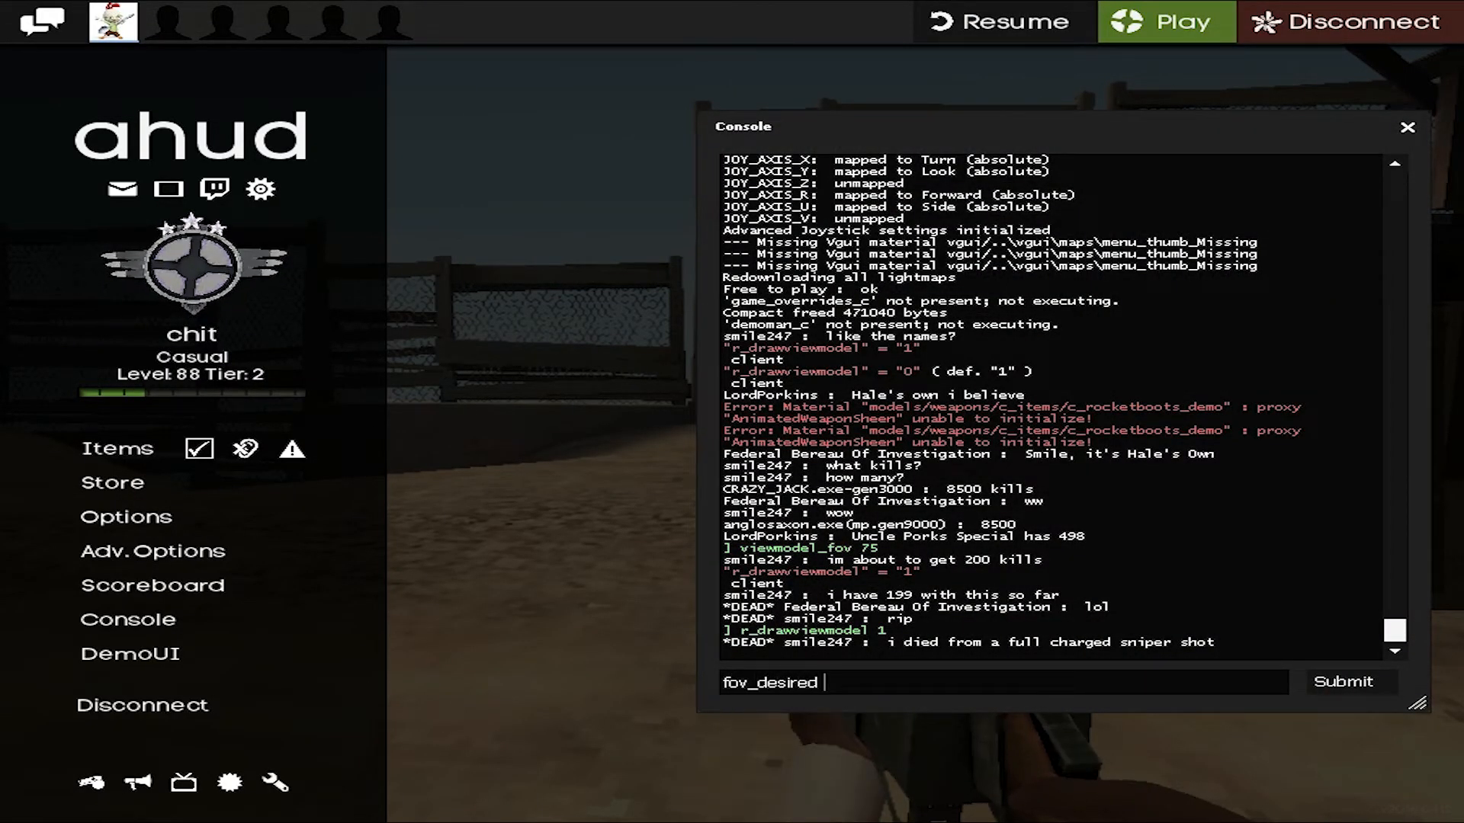
{"action": "type", "text": "90"}
{"action": "key", "text": "Return"}
{"action": "key", "text": "Escape"}
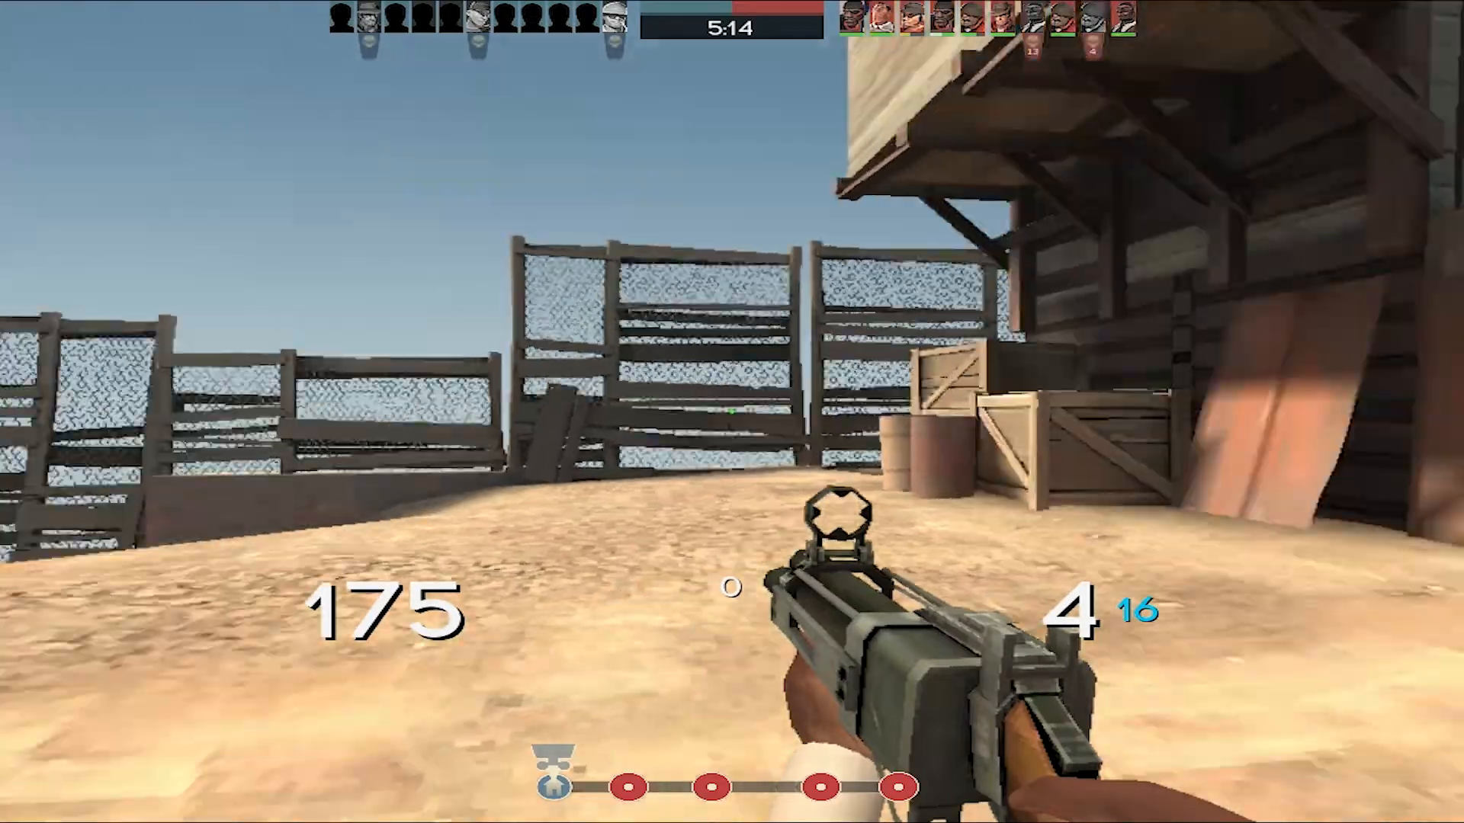
- Switch to the secondary weapon and use it in the match to examine the view
{"action": "key", "text": "2"}
{"action": "left_click", "coordinate": [731, 412]}
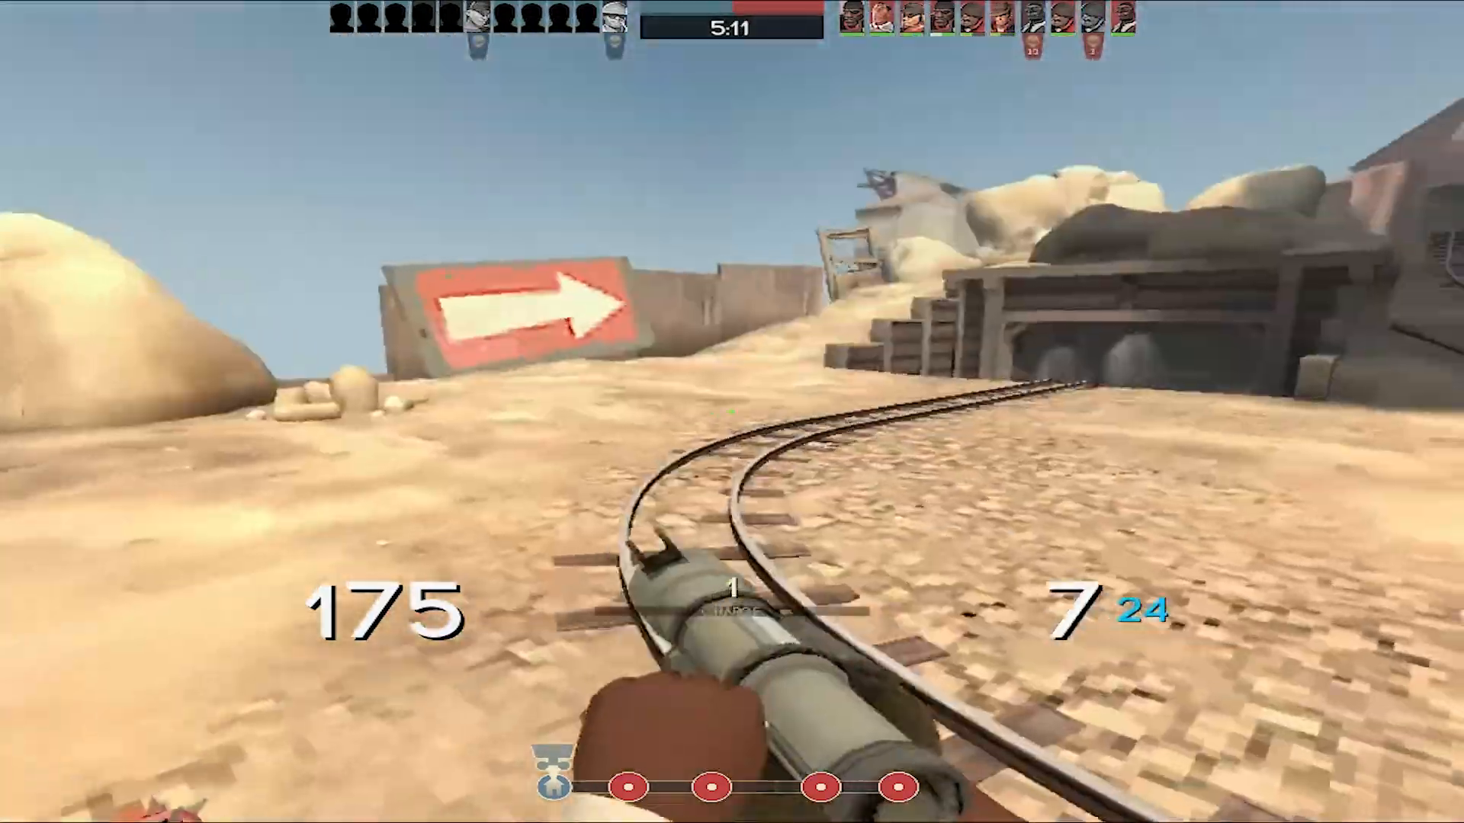
{"action": "right_click", "coordinate": [732, 411]}
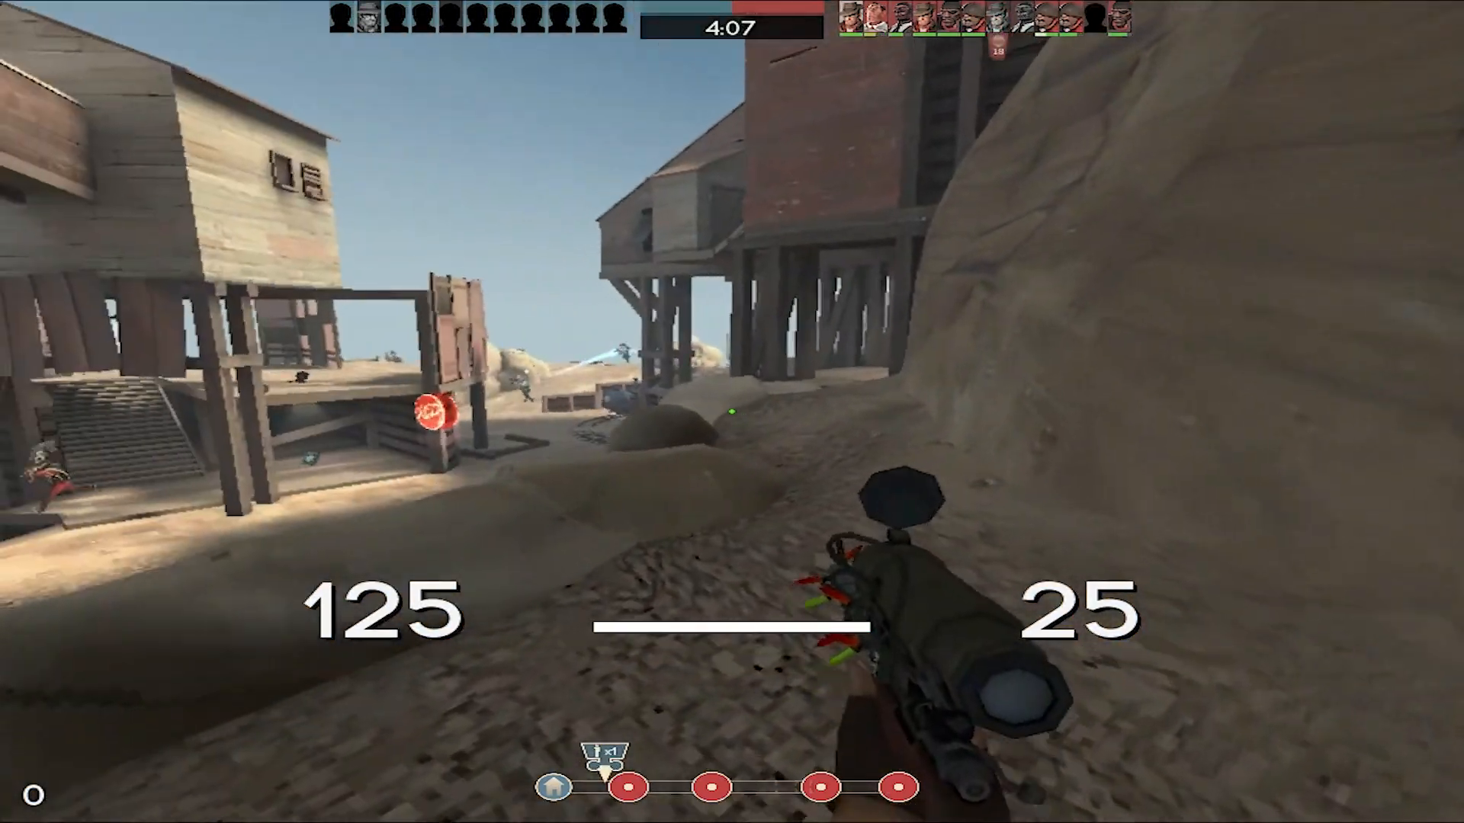
- Play as Sniper, zooming the rifle scope and switching between melee and rifle, to examine how the game looks and runs
{"action": "right_click", "coordinate": [732, 412]}
{"action": "right_click", "coordinate": [732, 412]}
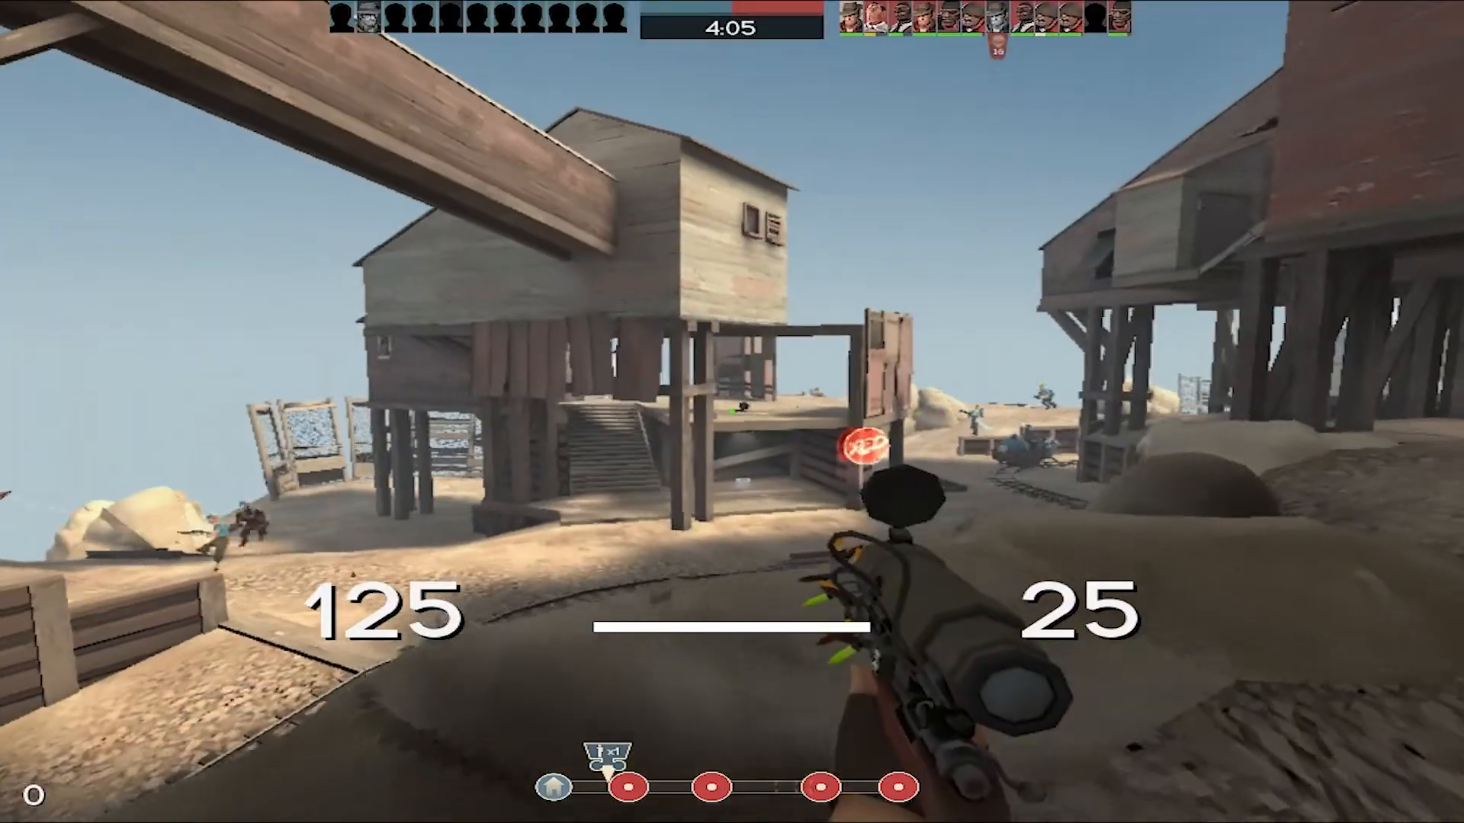
{"action": "key", "text": "3"}
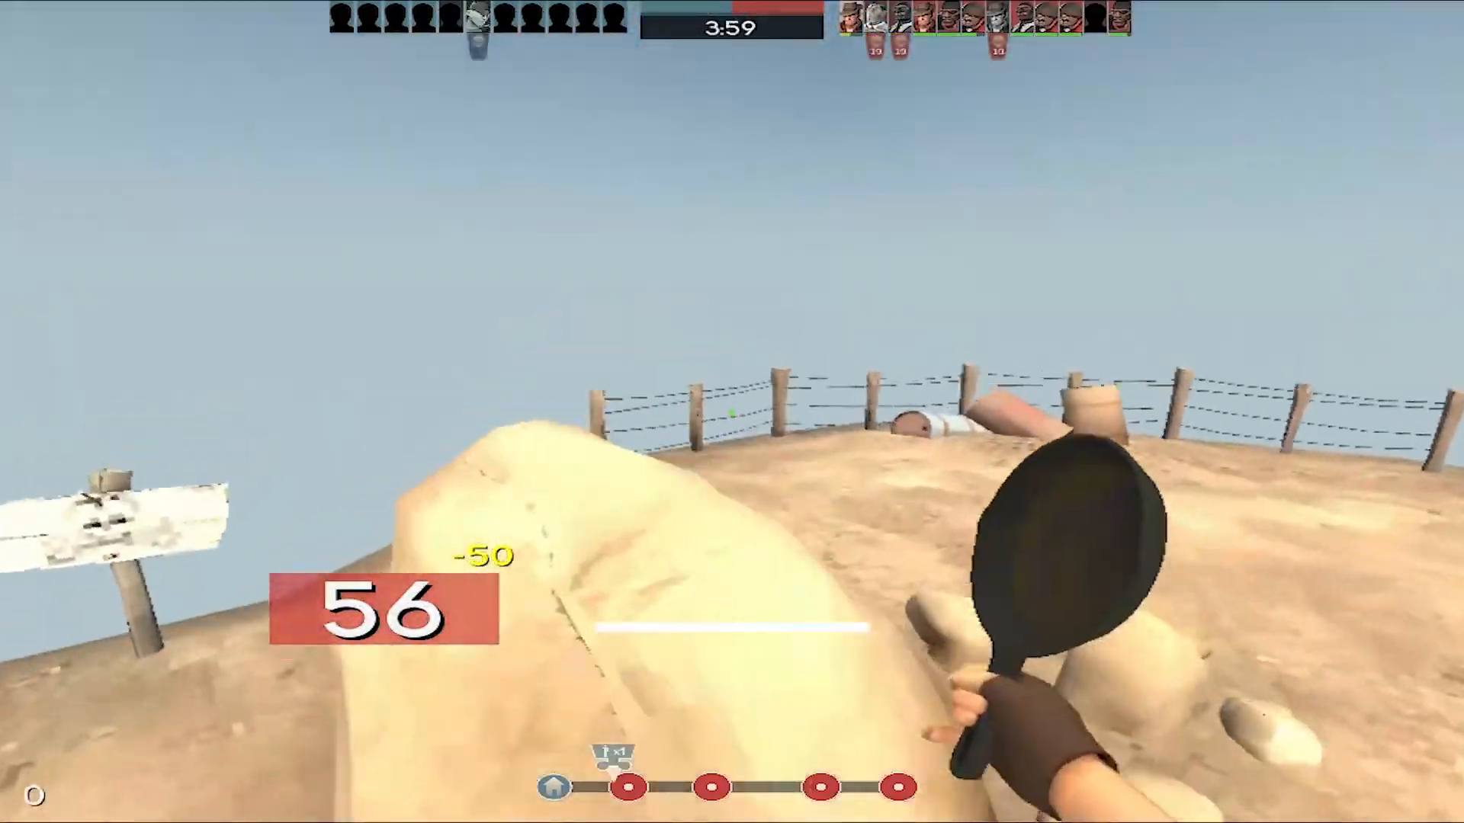
{"action": "key", "text": "1"}
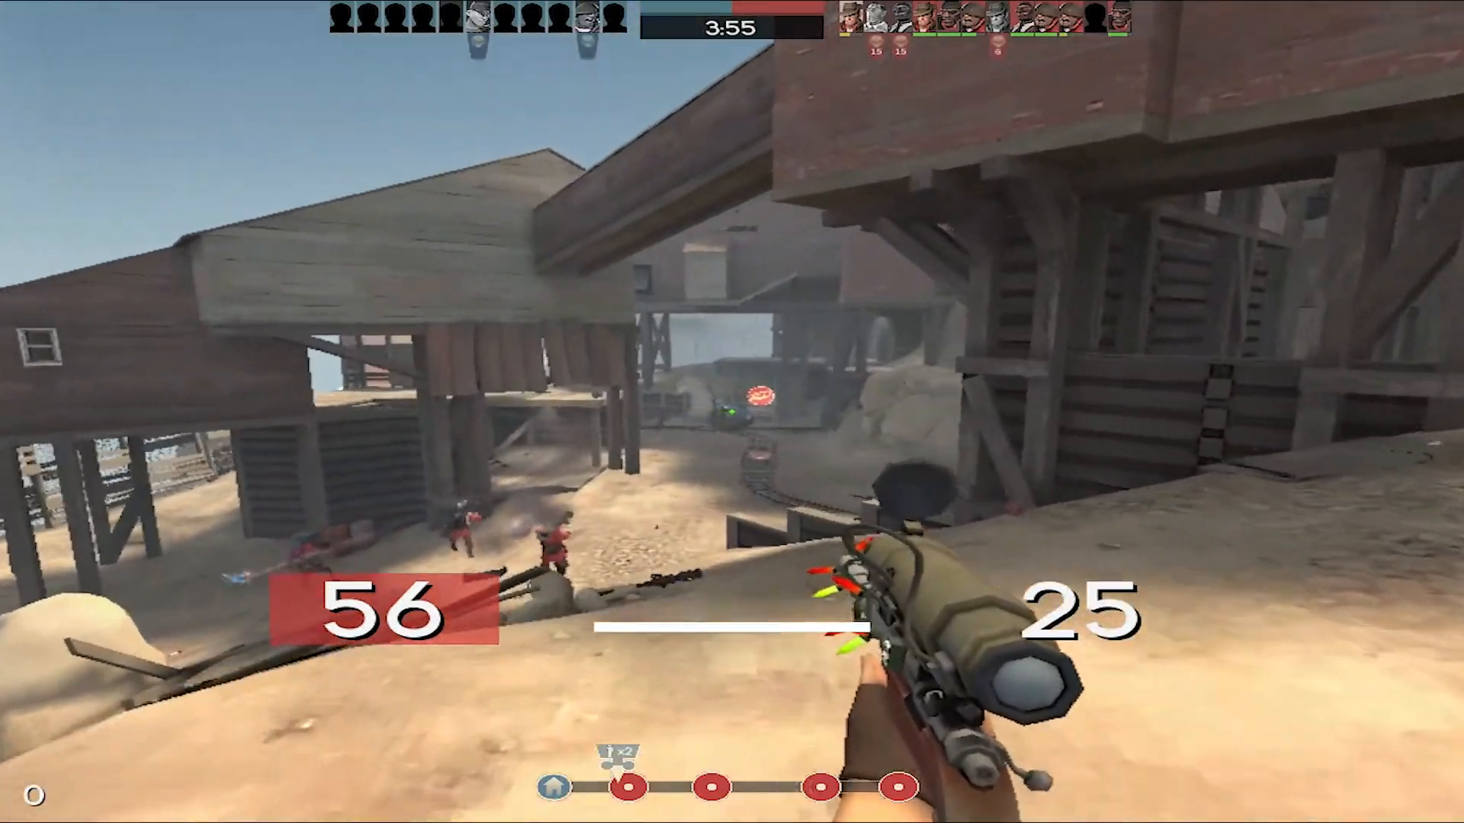
{"action": "right_click", "coordinate": [732, 411]}
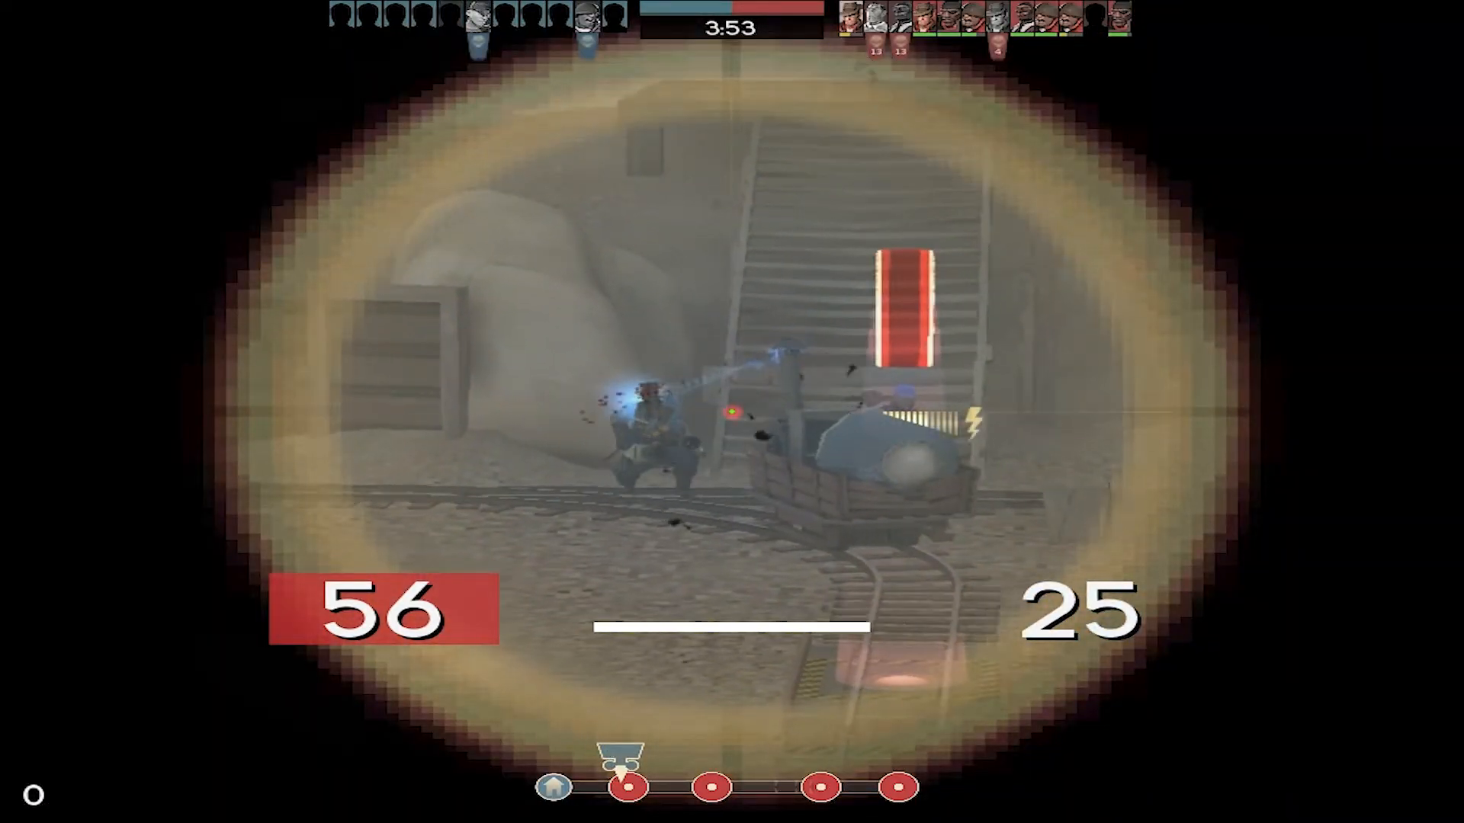
{"action": "right_click", "coordinate": [731, 412]}
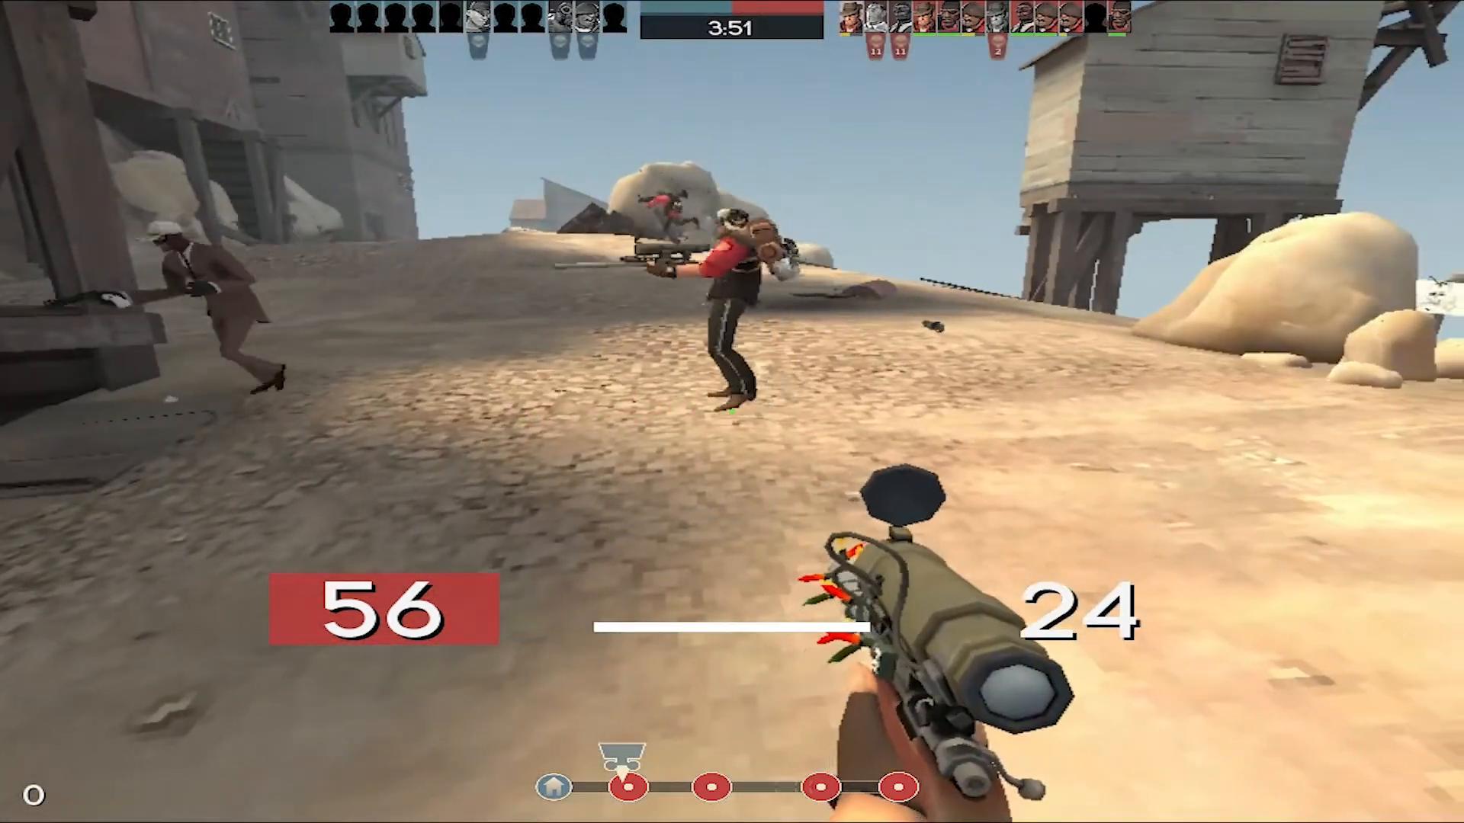